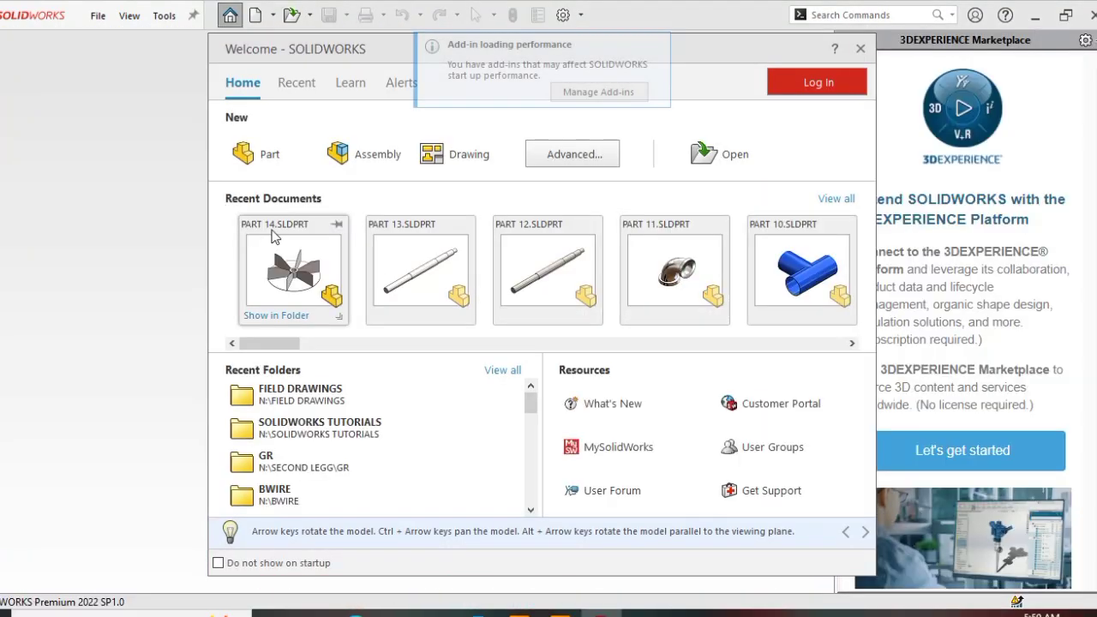
- Create a new part document and set its scene to Plain White
left_click(97, 17)
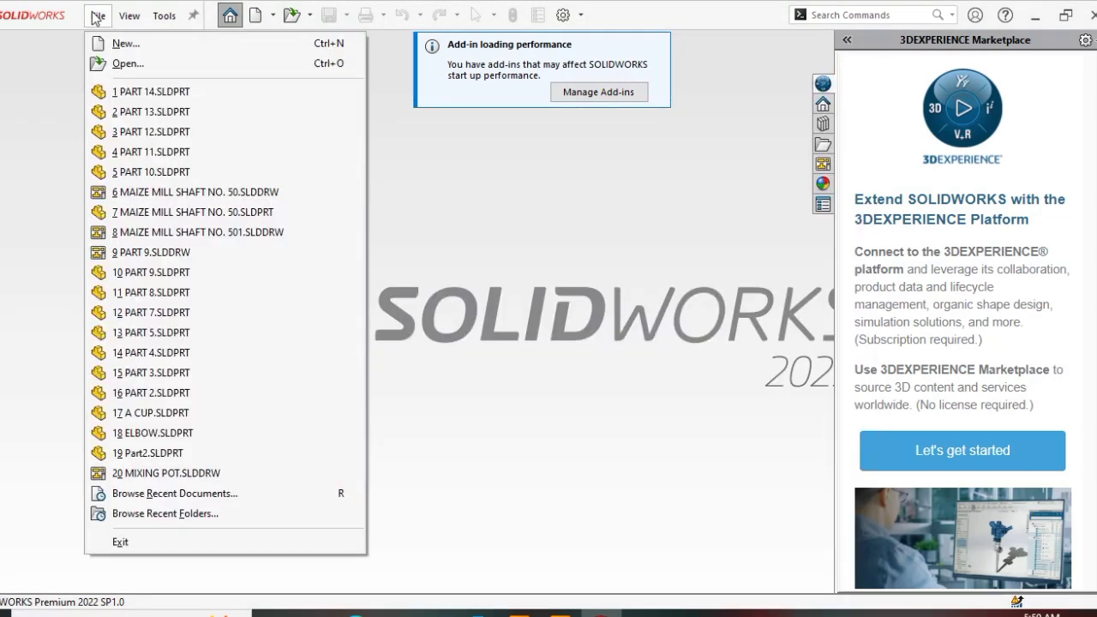
left_click(113, 43)
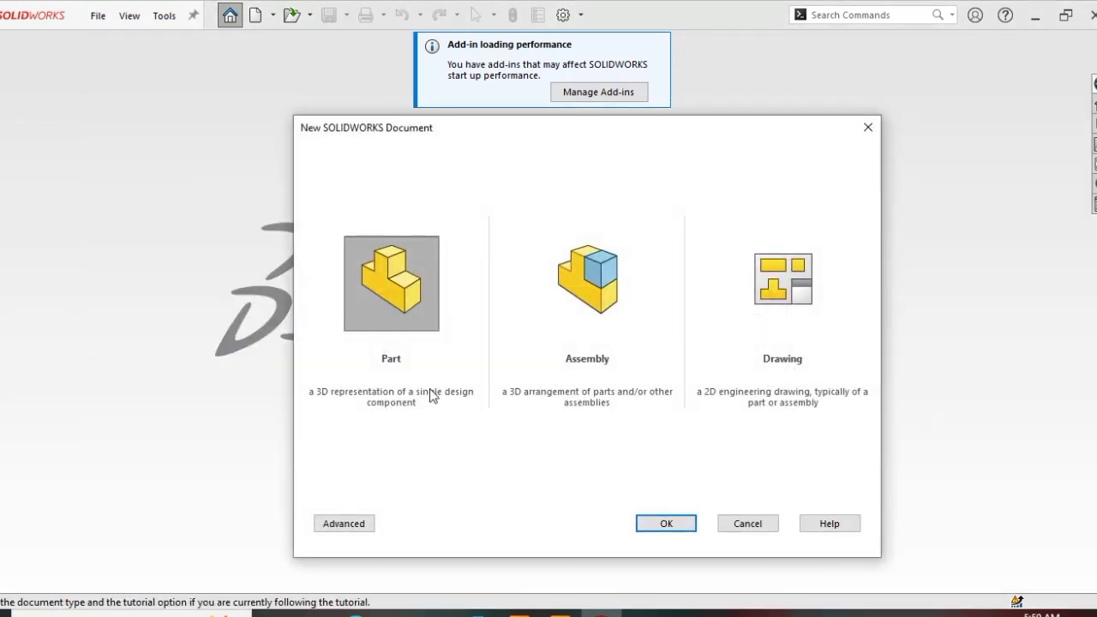
left_click(666, 522)
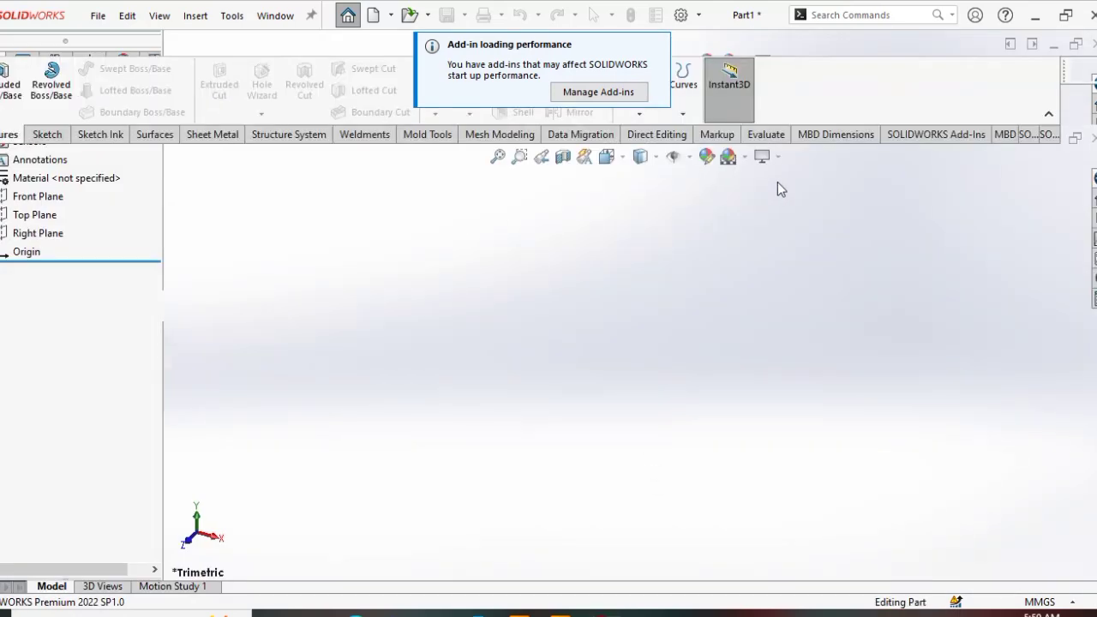
left_click(730, 156)
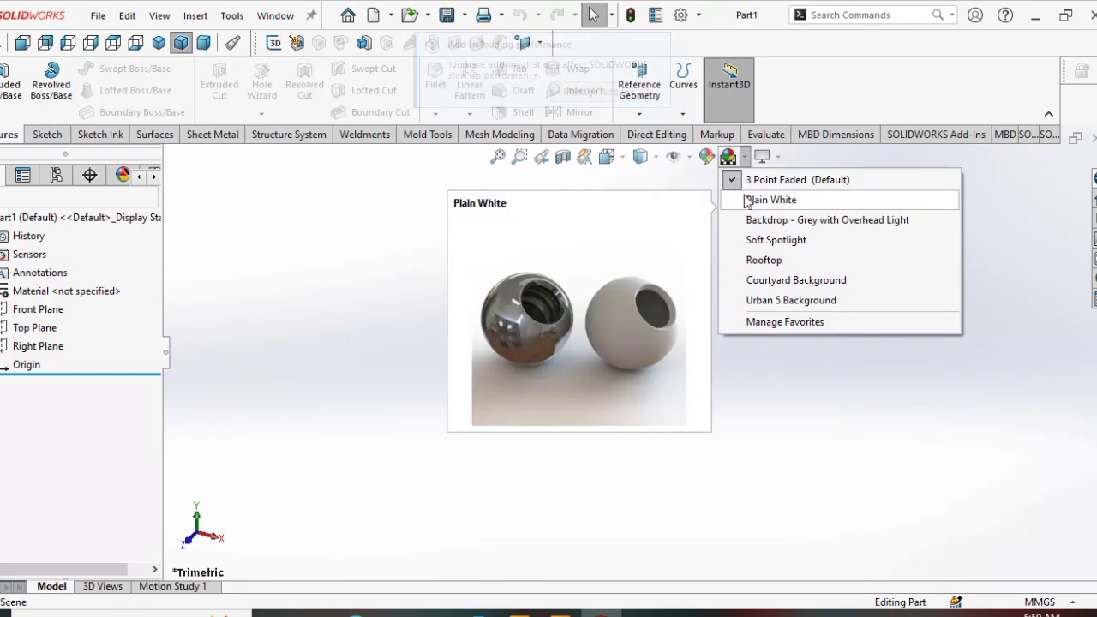
left_click(746, 200)
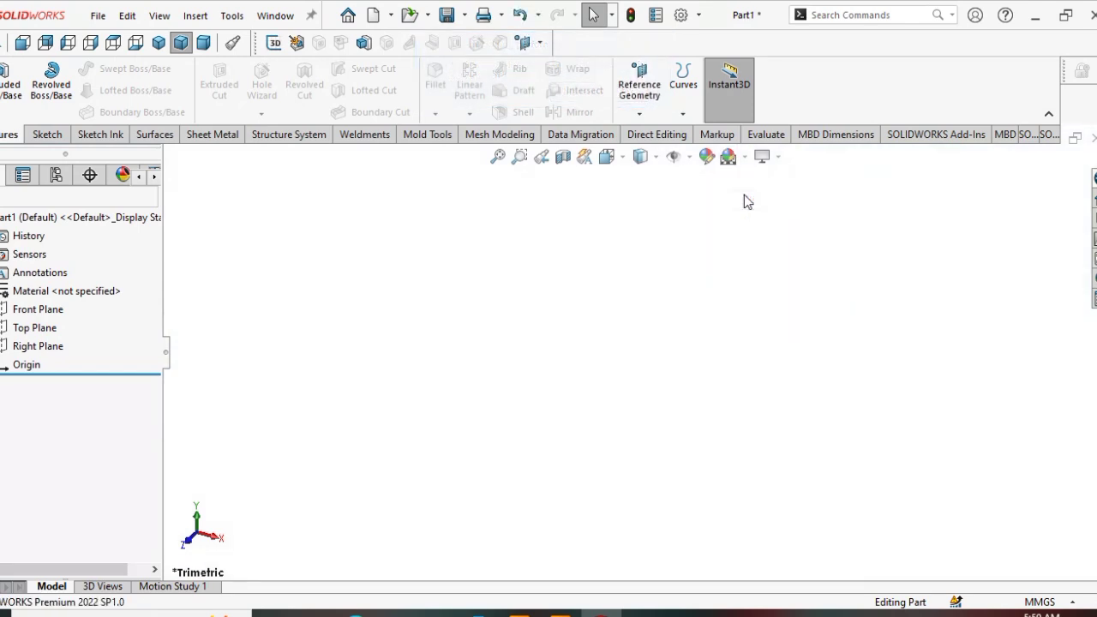
- Sketch a circle about 147 mm in diameter centred on the origin of the Top Plane, with a smaller concentric circle inside it
left_click(35, 327)
left_click(43, 301)
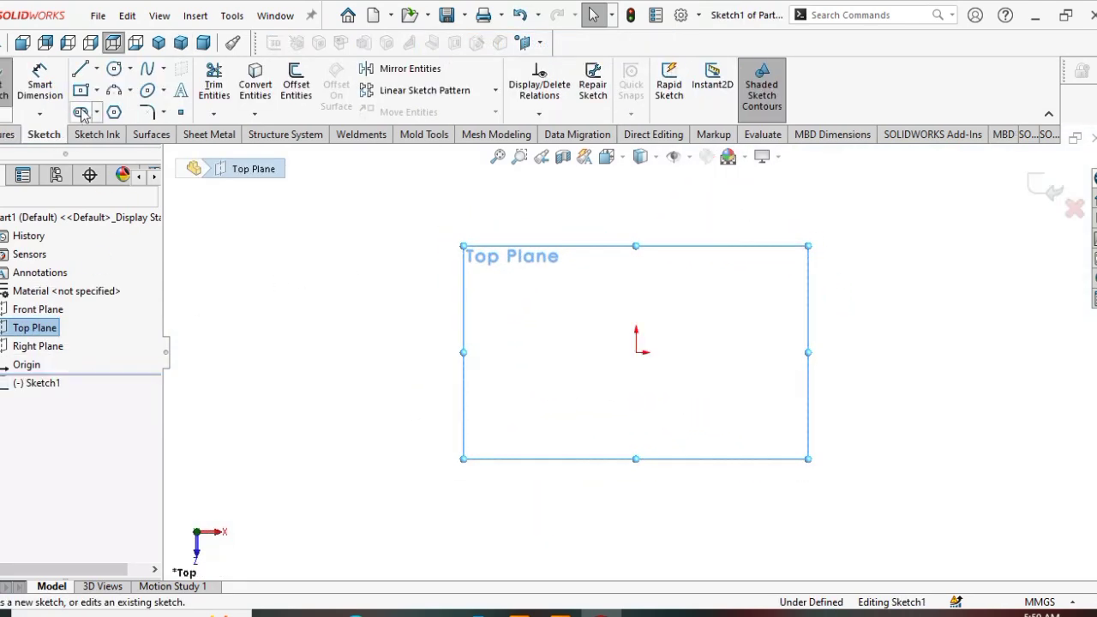
left_click(113, 69)
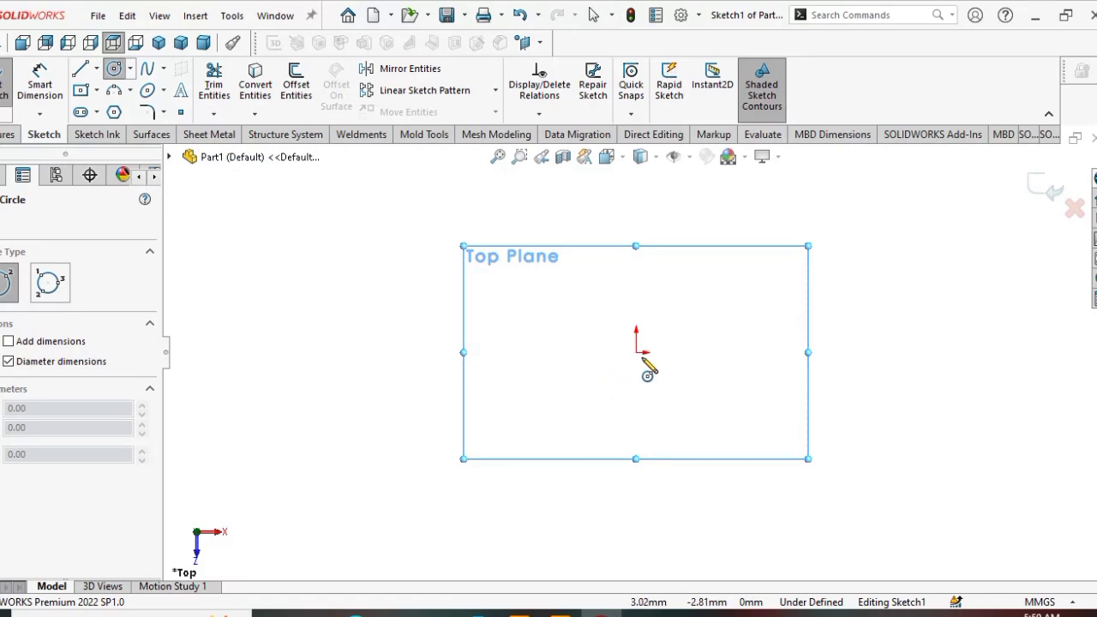
left_click(636, 352)
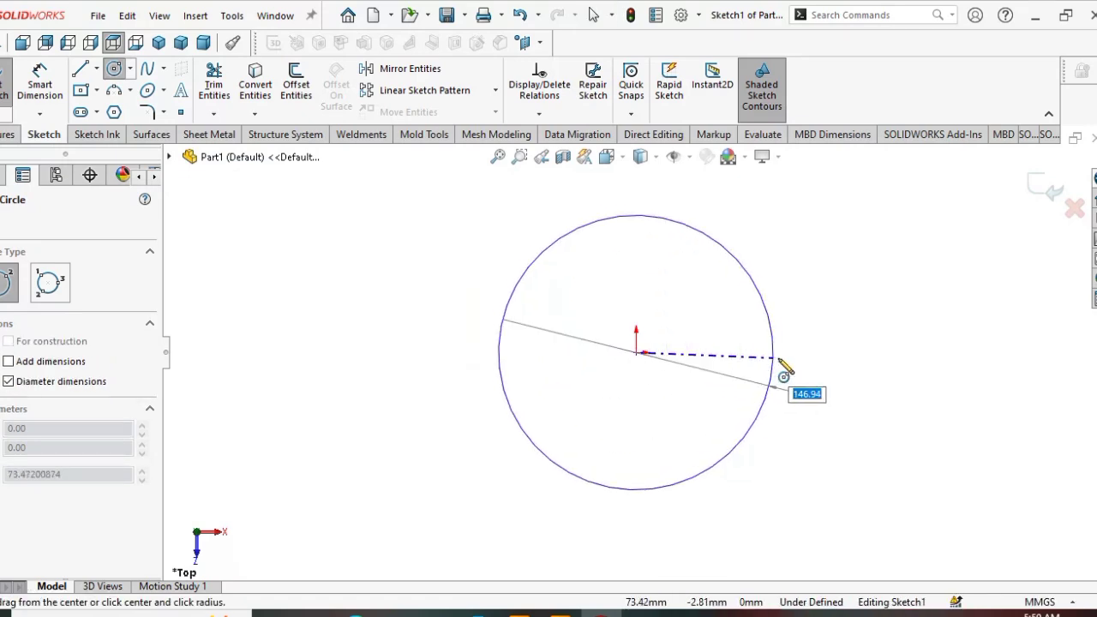
left_click(777, 367)
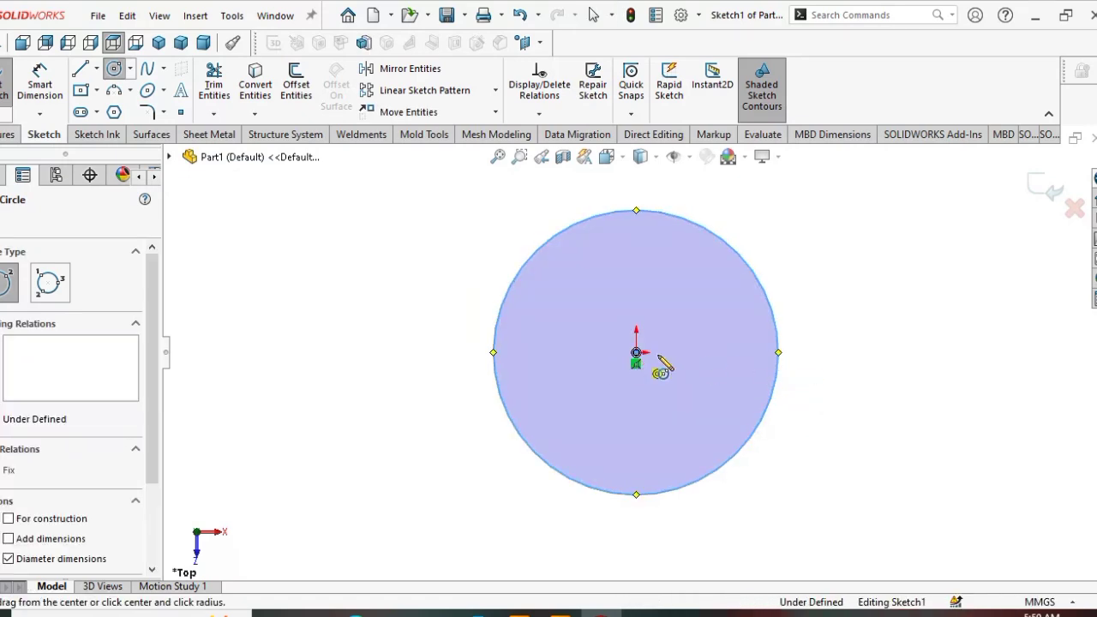
left_click(636, 352)
left_click(684, 354)
- Dimension the outer circle's diameter to 380 mm and the inner circle's diameter to 40 mm
left_click(40, 84)
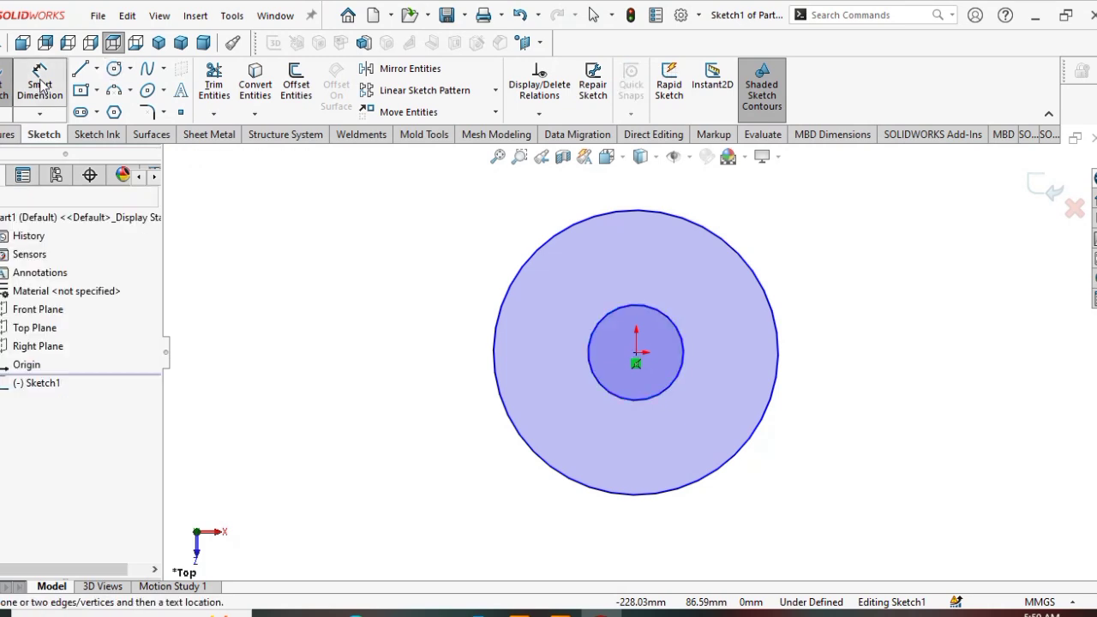
left_click(778, 352)
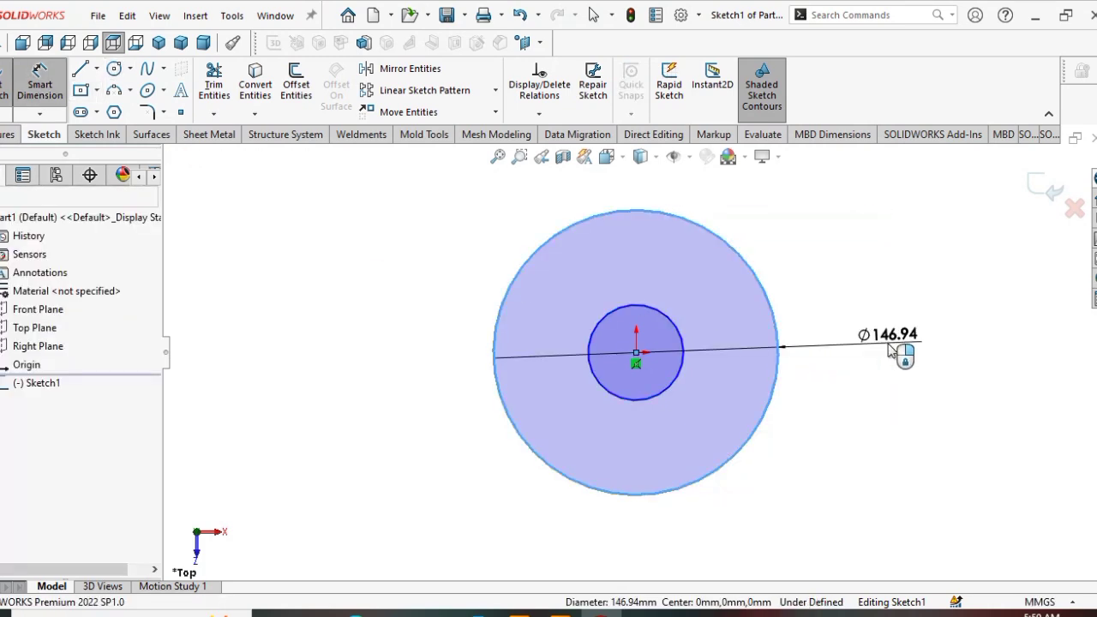
left_click(900, 358)
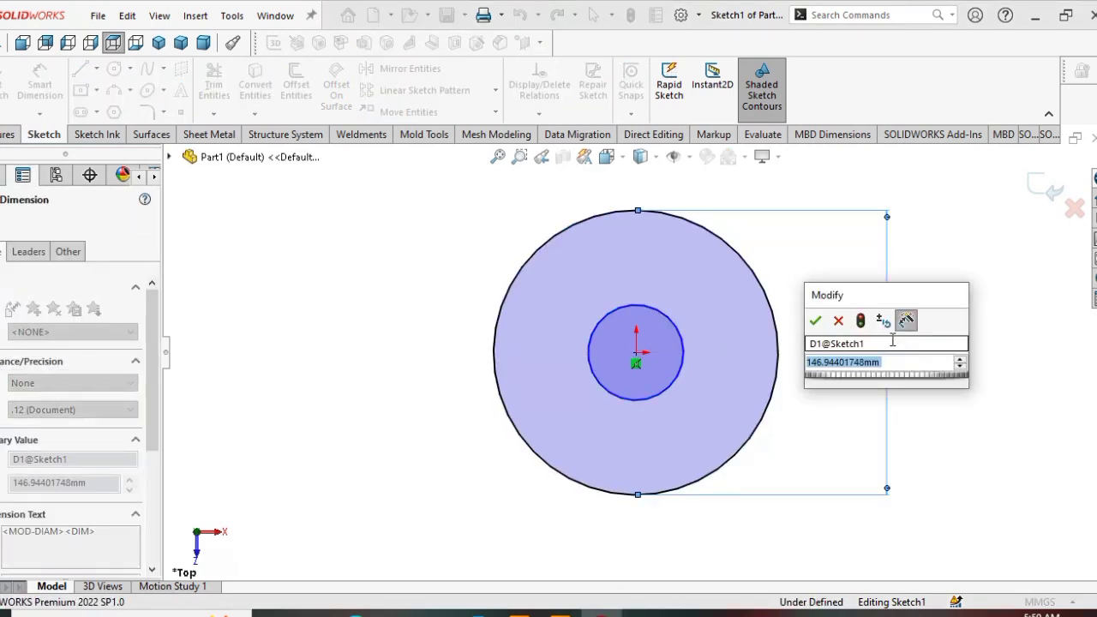
type("380")
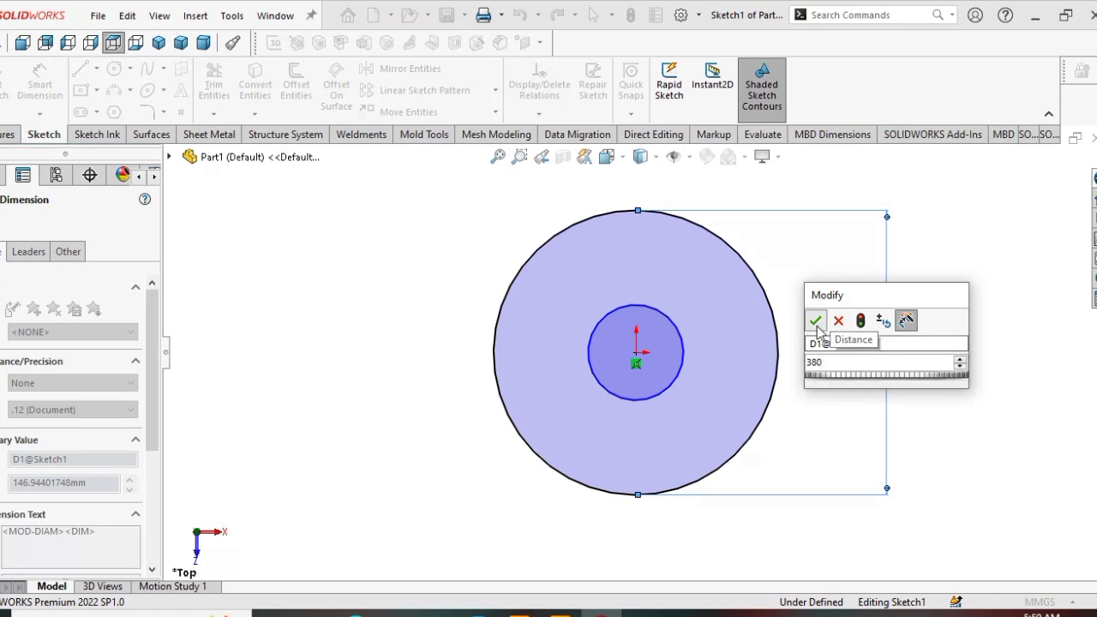
left_click(816, 322)
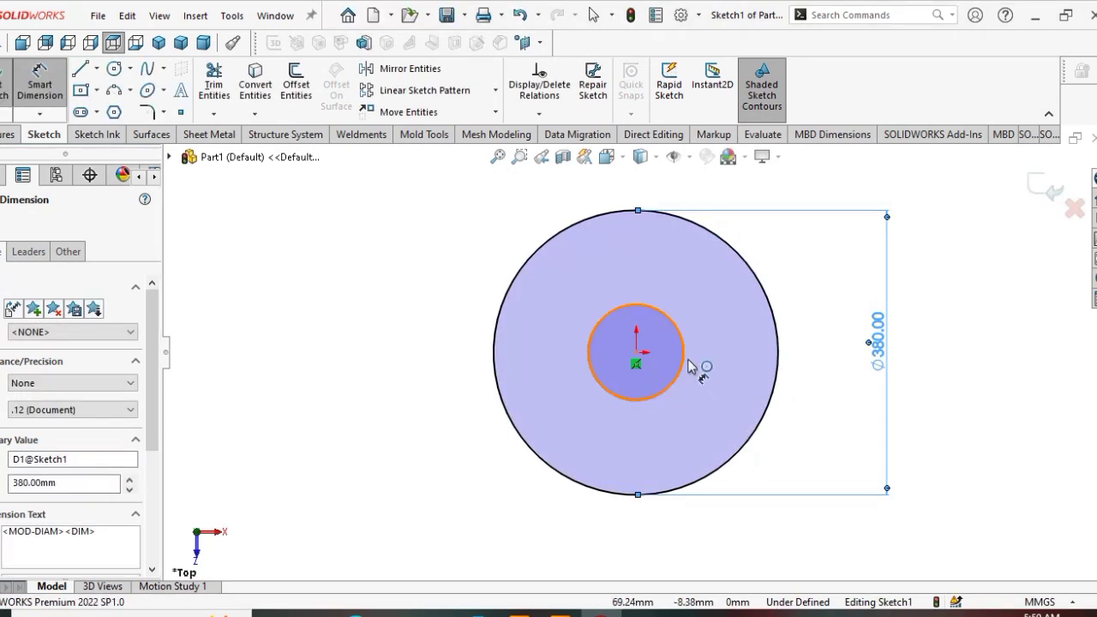
left_click(691, 366)
left_click(835, 369)
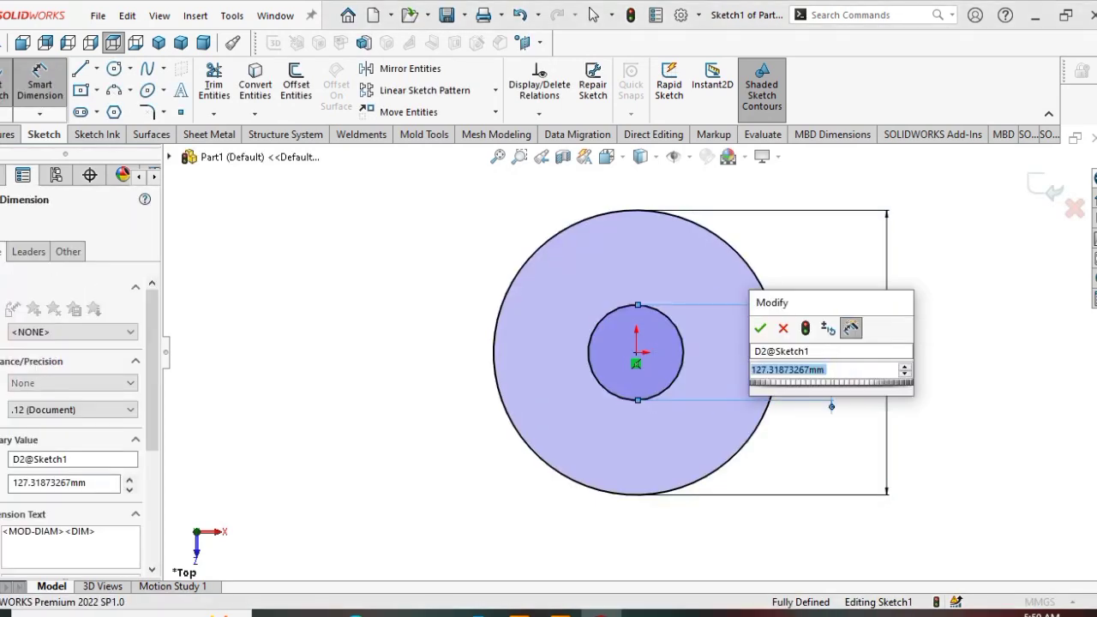
type("40")
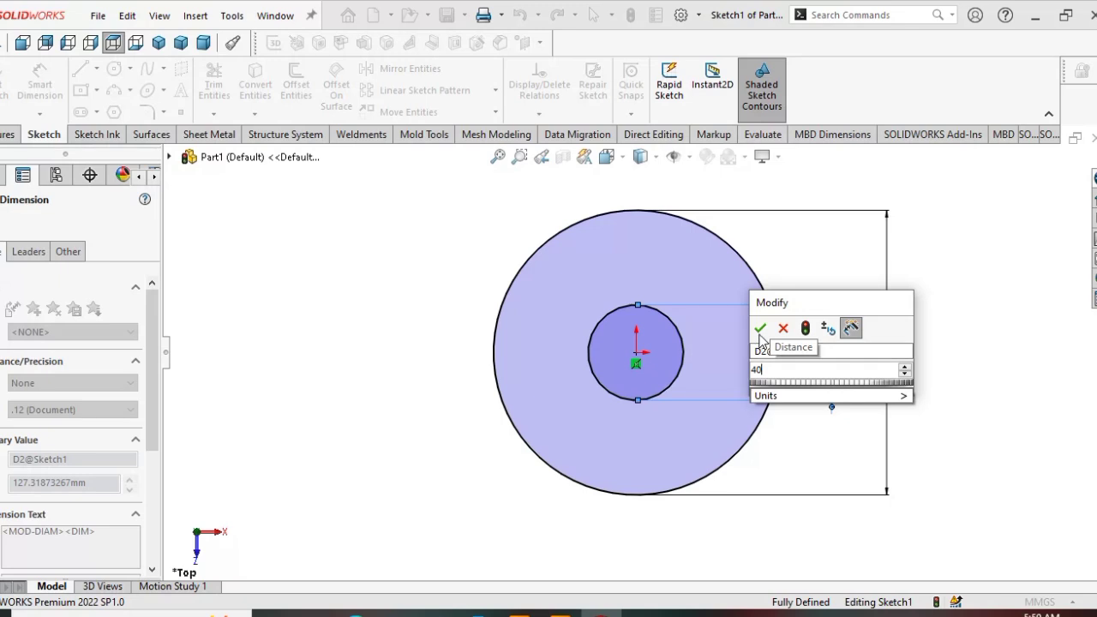
left_click(760, 334)
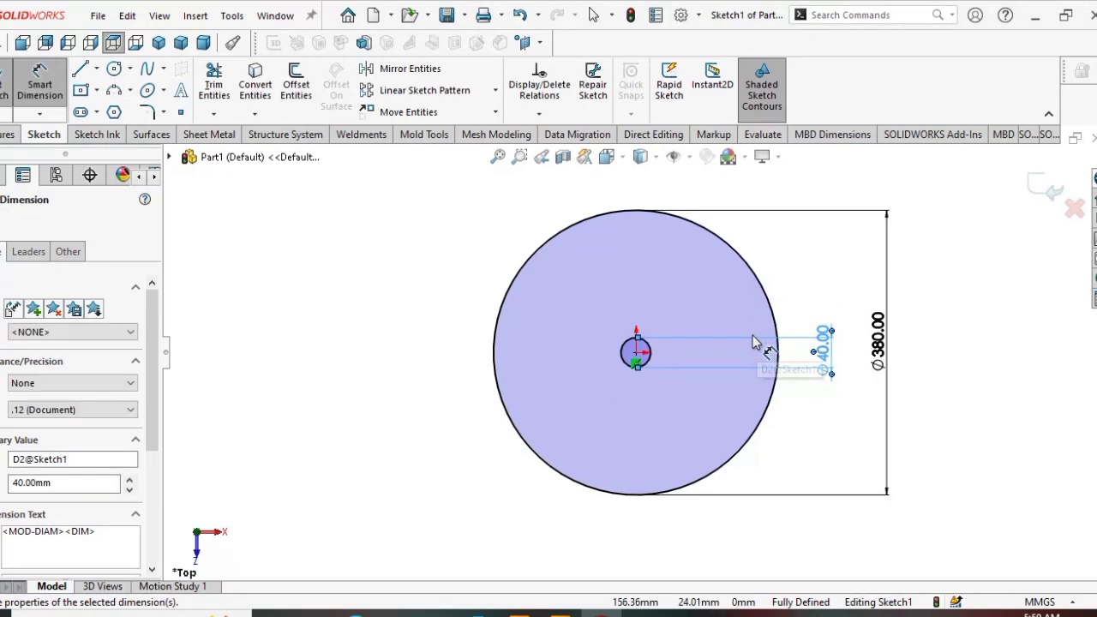
- Extrude the ring profile between the two circles as a boss 3 mm thick
left_click(7, 134)
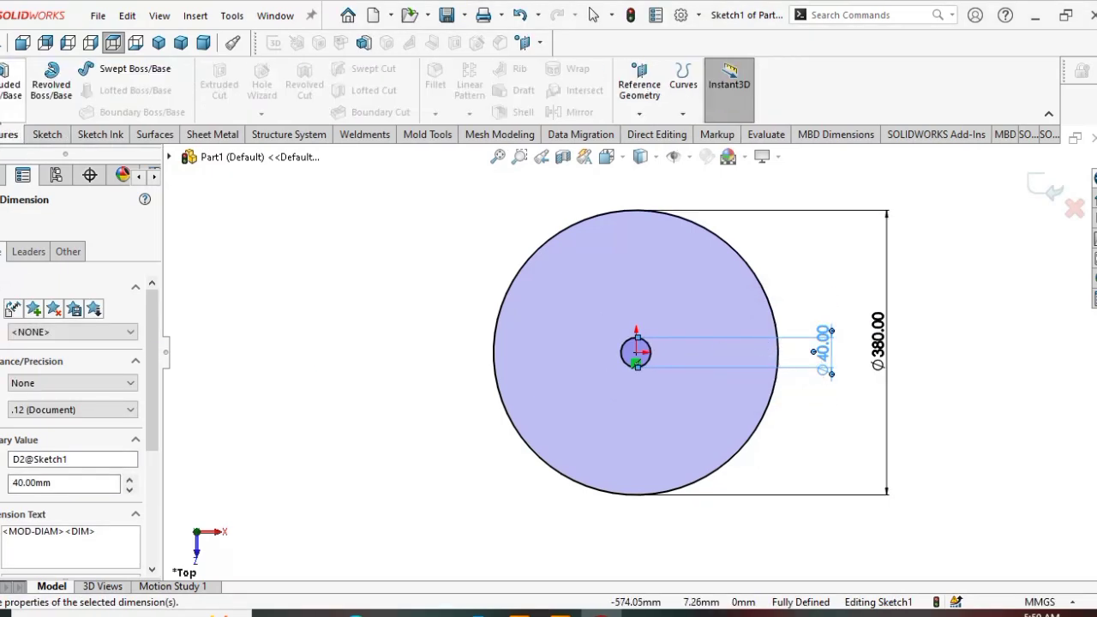
left_click(3, 90)
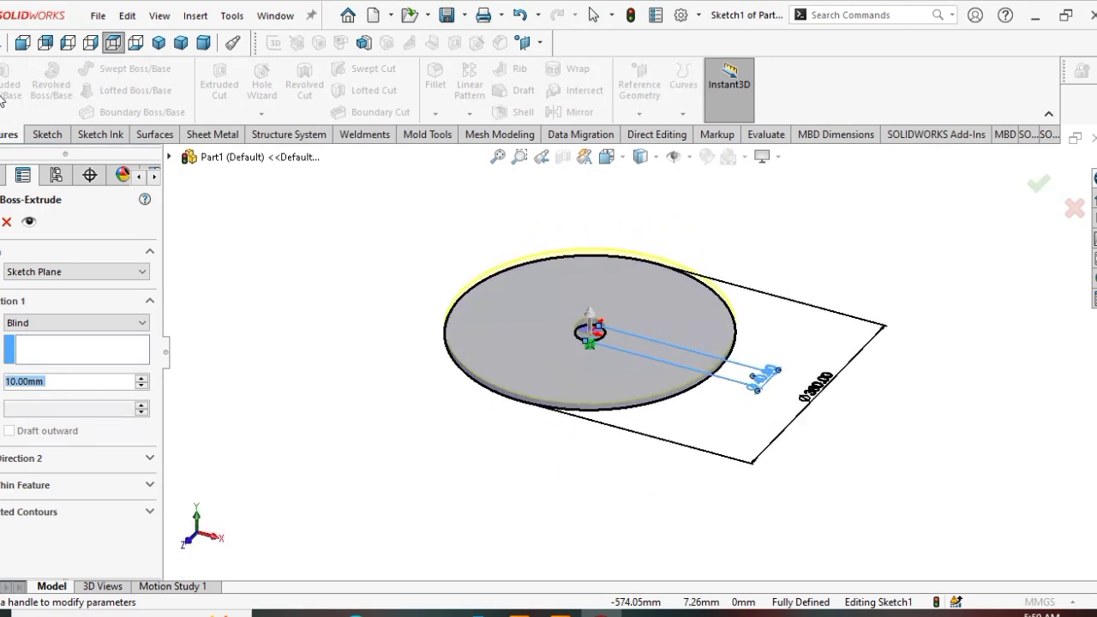
left_click(75, 382)
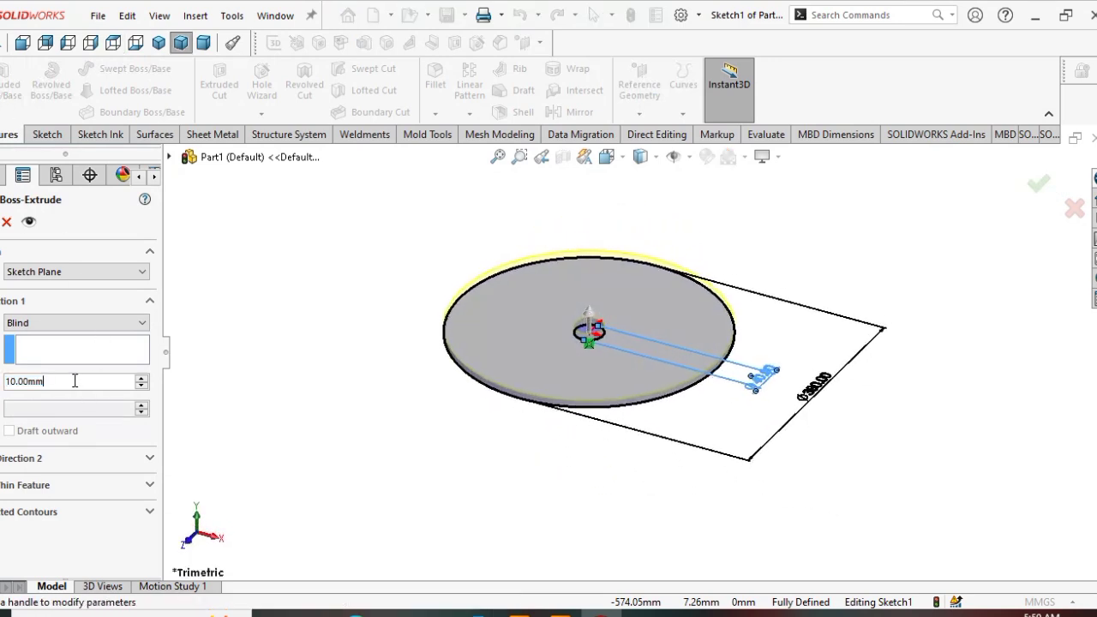
type("3")
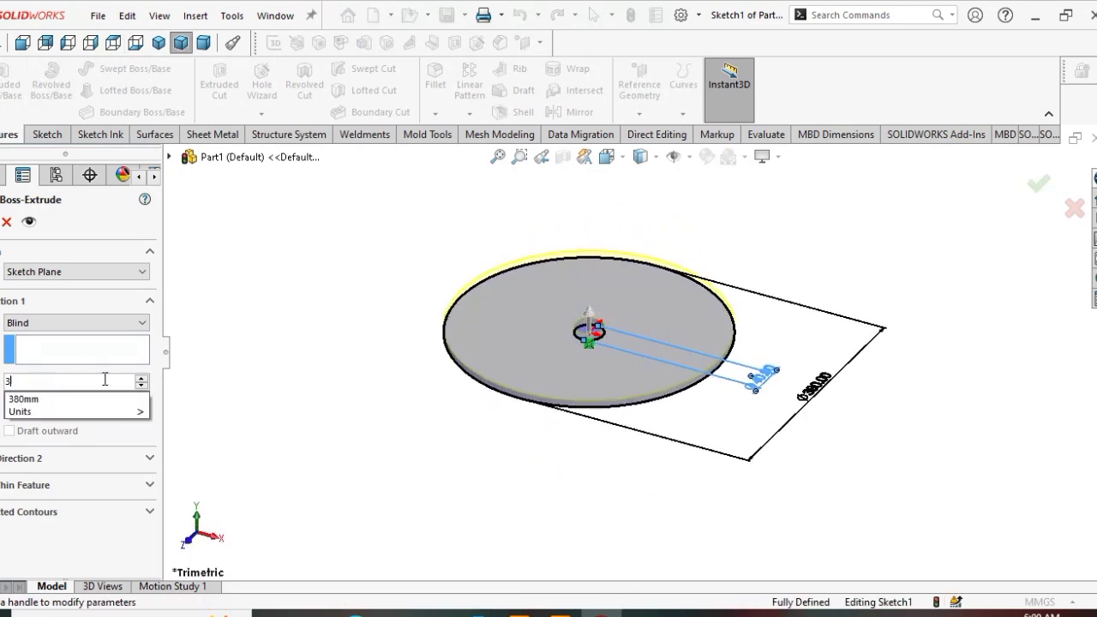
key("Return")
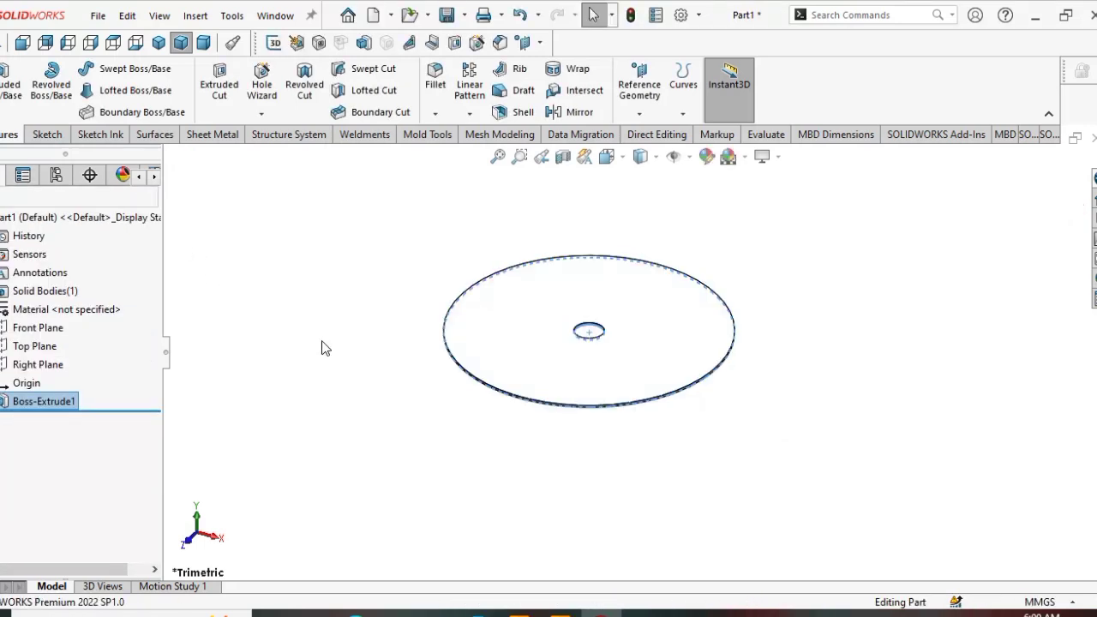
- Start a sketch on the disc's upper face, convert the face outline, and draw a concentric circle about 155 mm in diameter at the origin
left_click(566, 304)
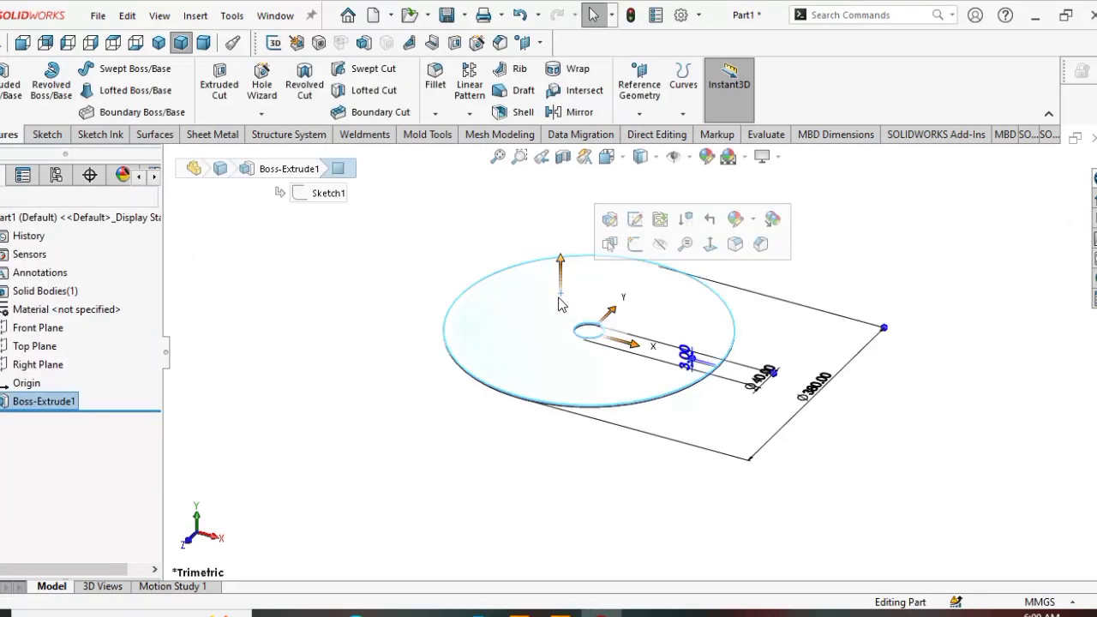
left_click(635, 245)
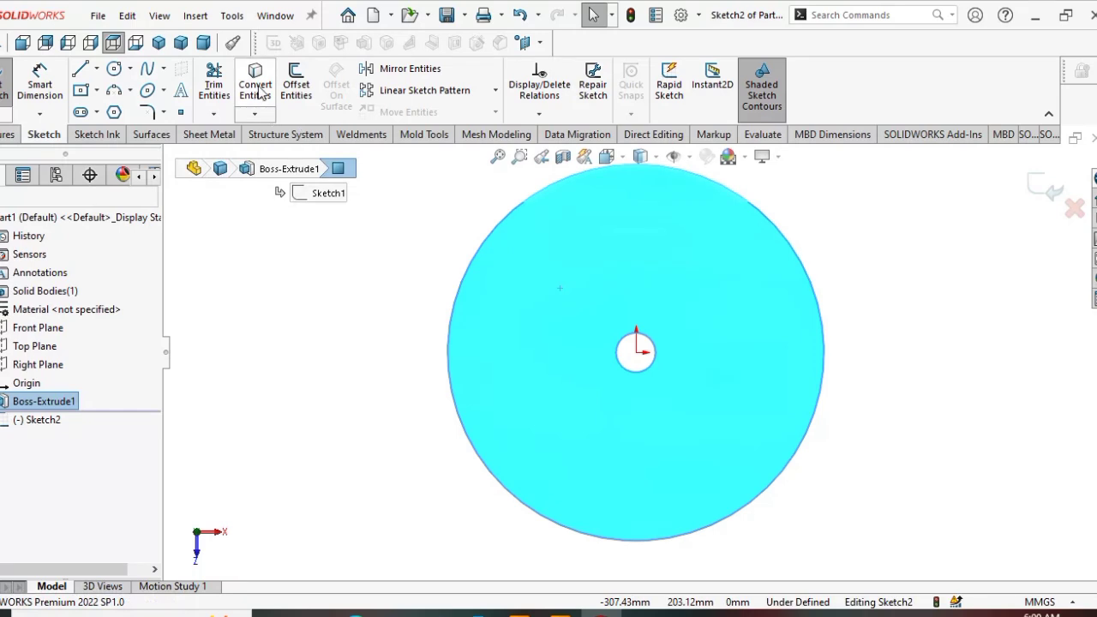
left_click(260, 91)
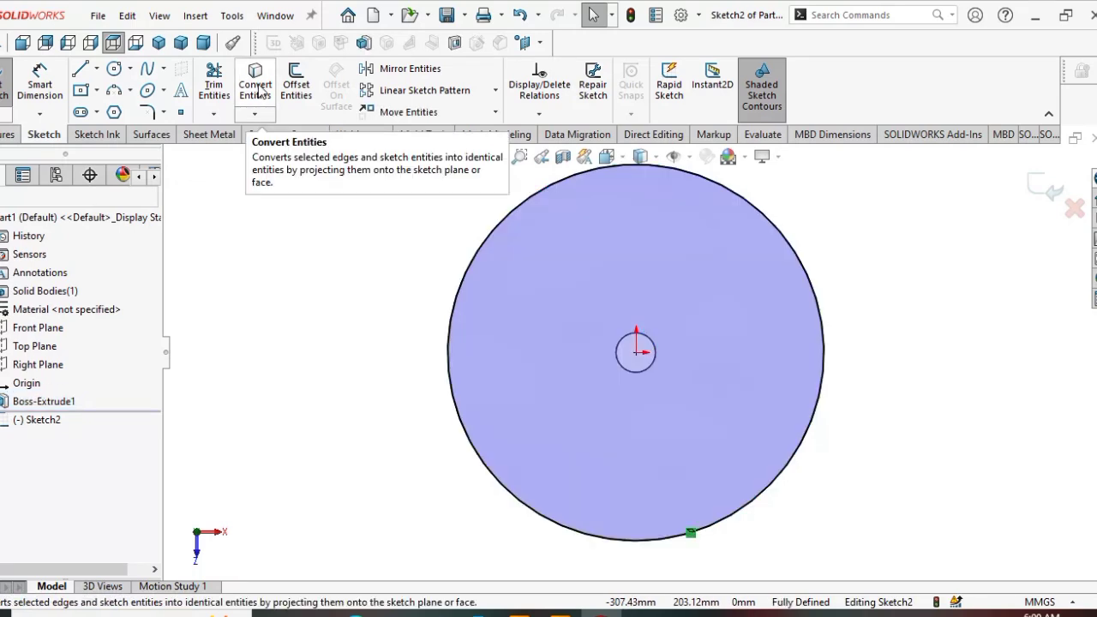
left_click(114, 67)
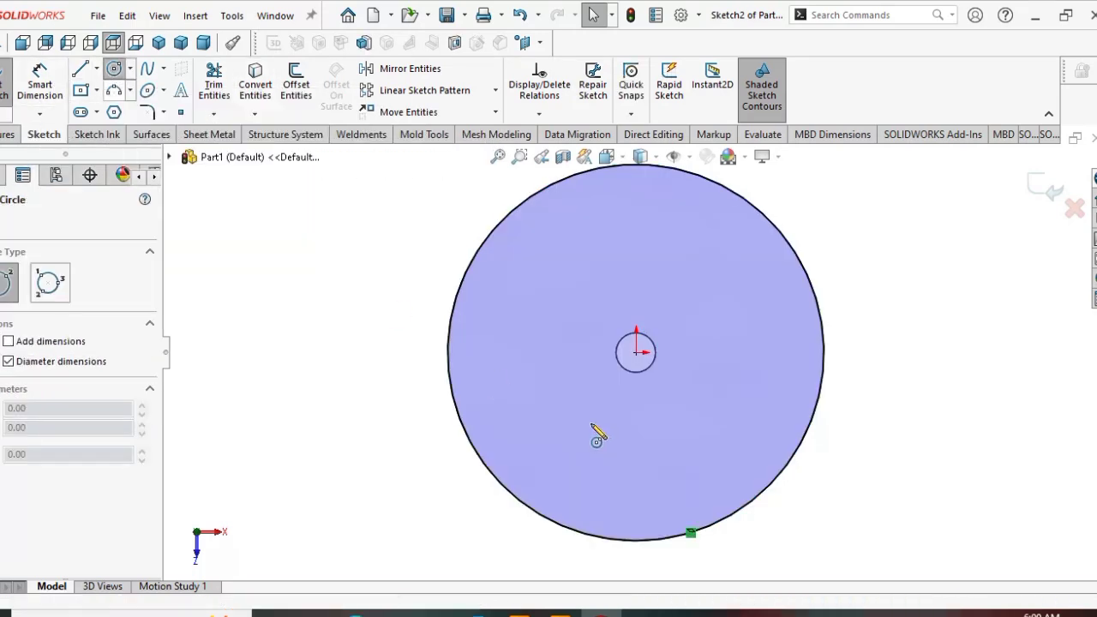
left_click(636, 353)
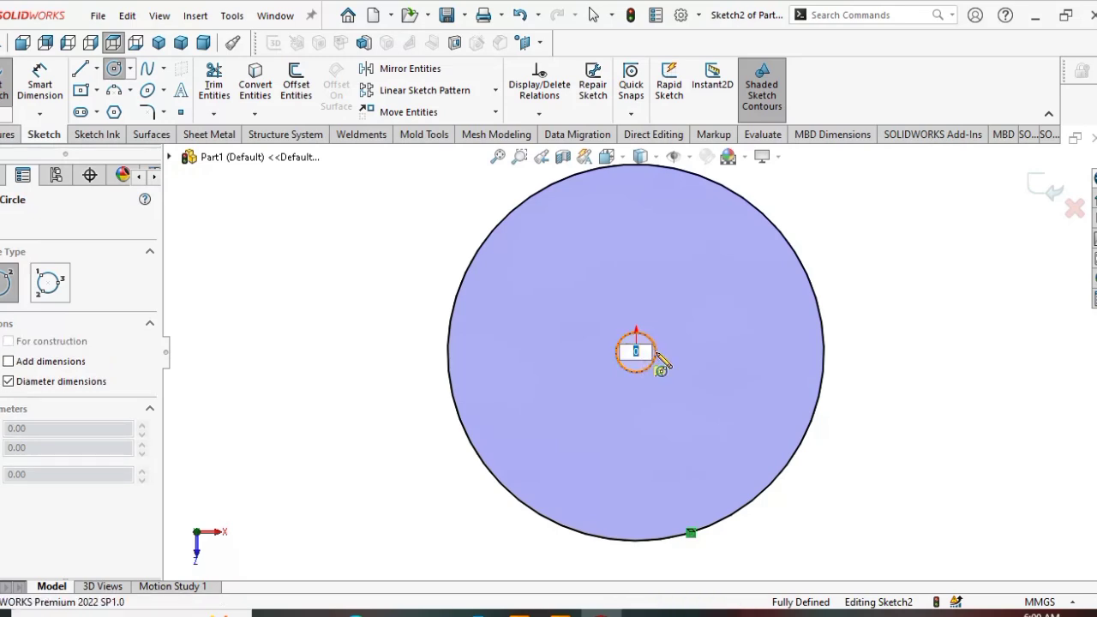
left_click(715, 358)
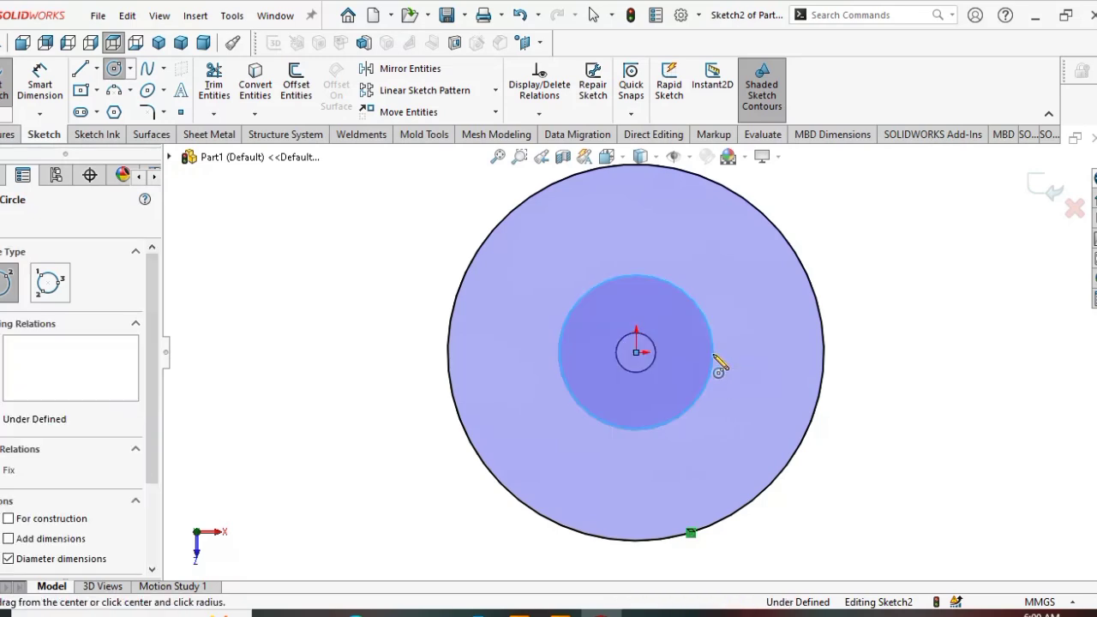
- Dimension the new concentric circle's diameter to 60 mm
left_click(39, 84)
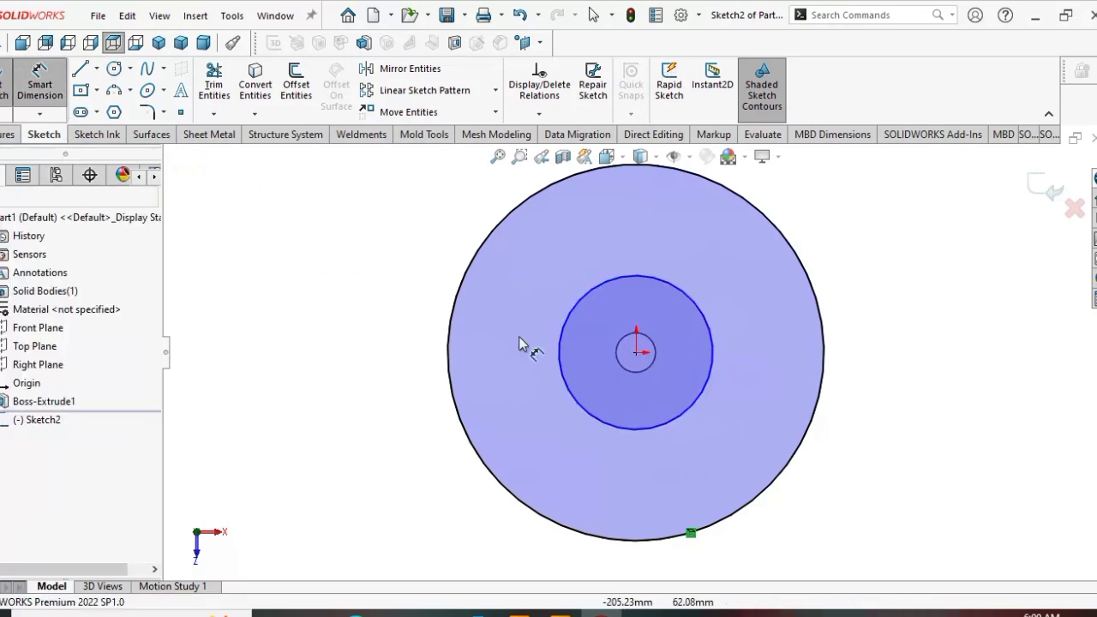
left_click(712, 401)
left_click(941, 356)
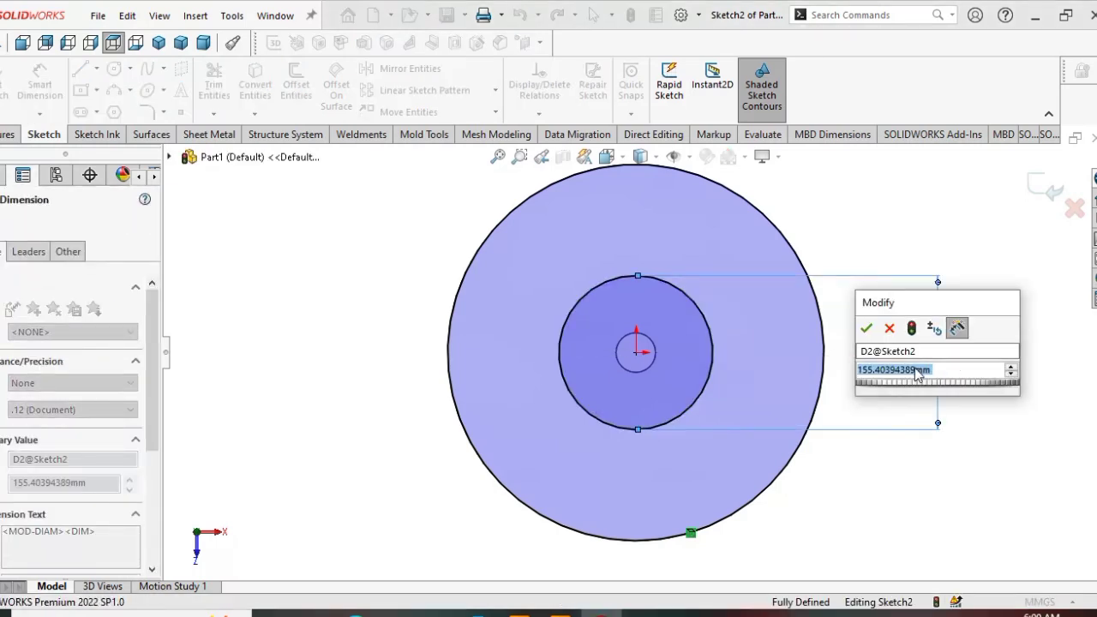
type("80")
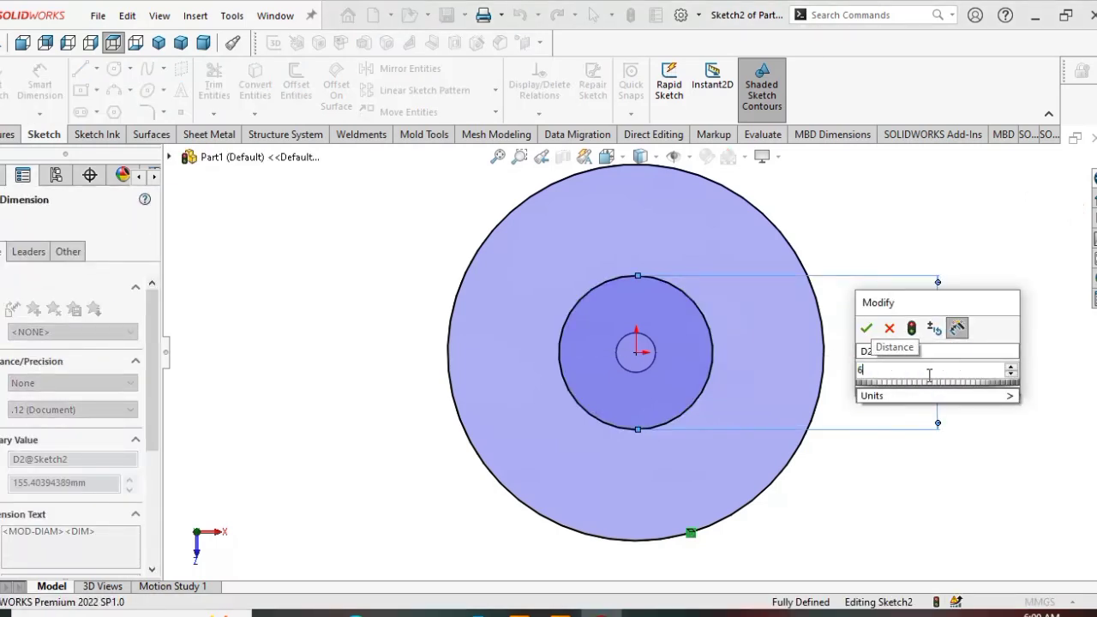
left_click(866, 328)
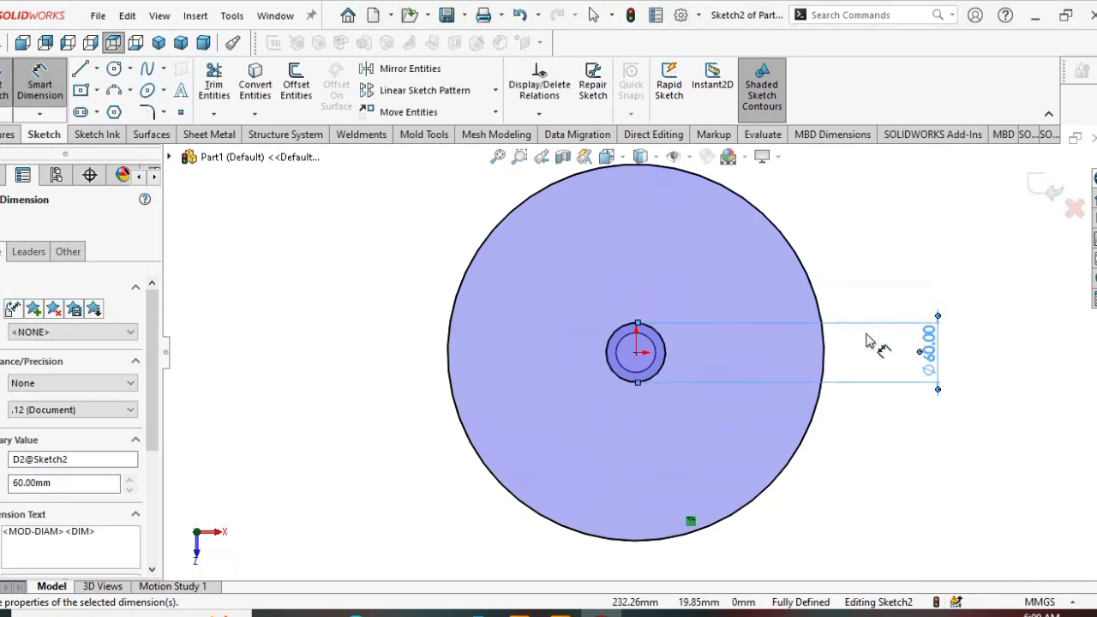
- Extrude the ring region between the 60 mm circle and the centre hole as a boss 50 mm high
left_click(5, 135)
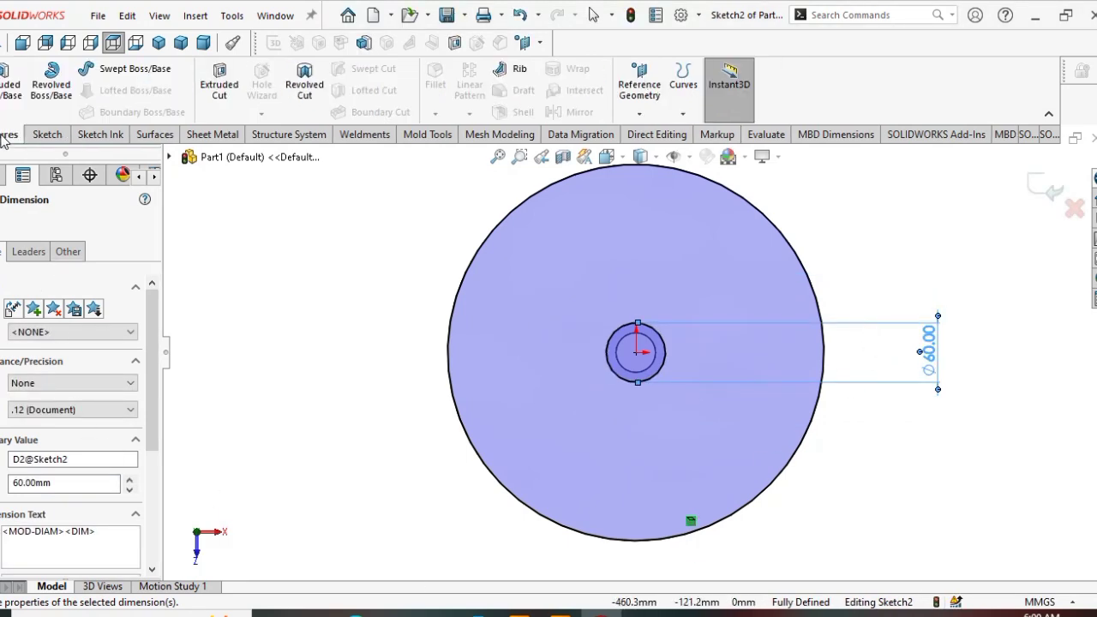
left_click(13, 110)
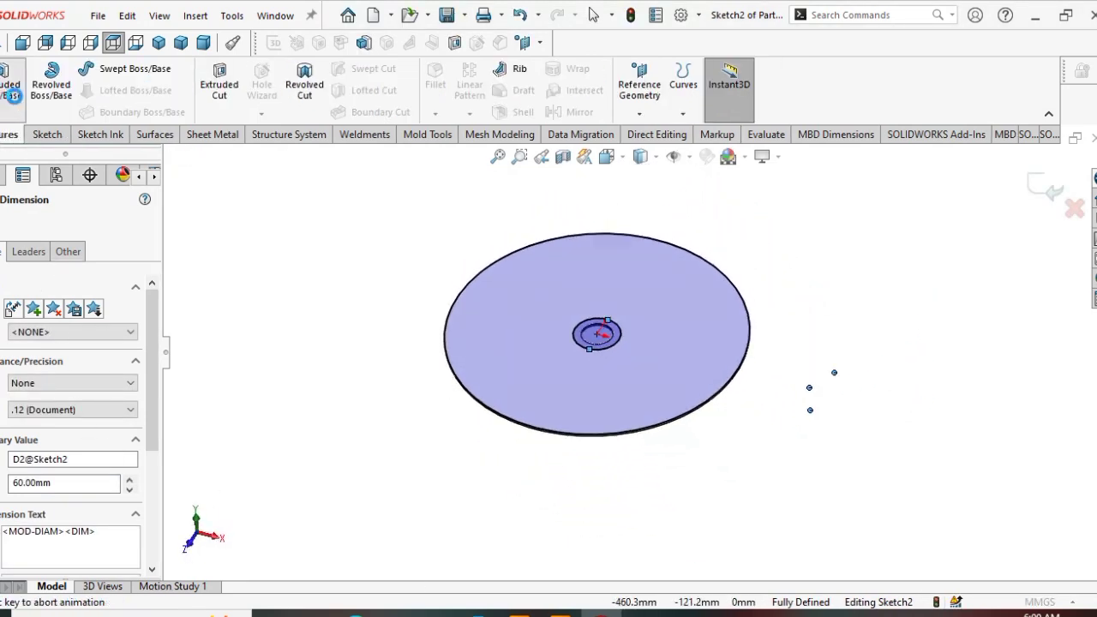
left_click(150, 534)
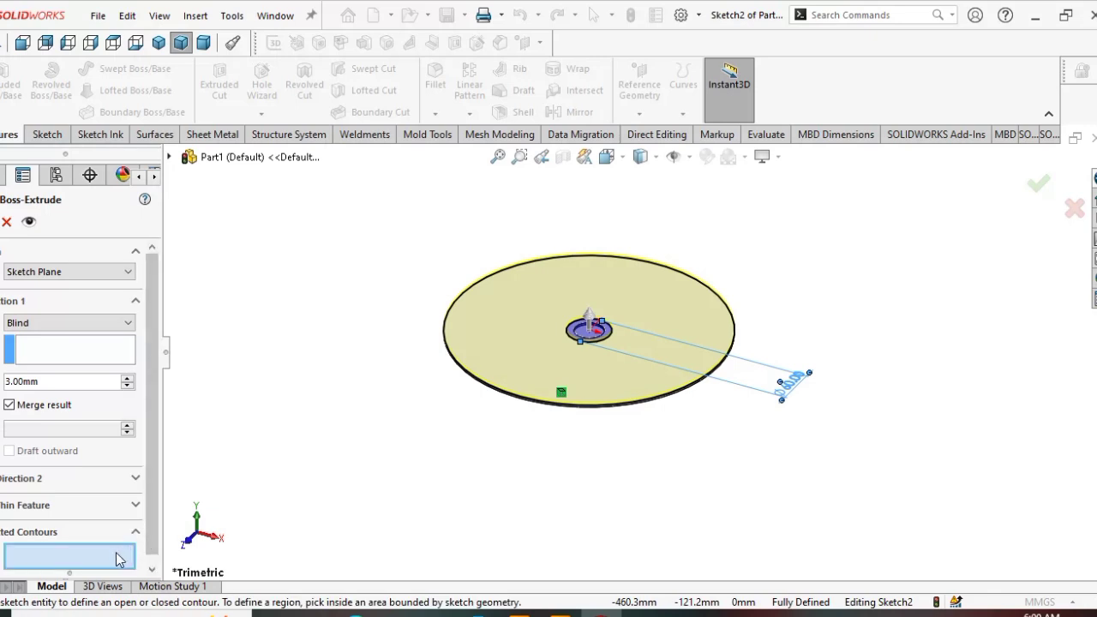
scroll(529, 448, "down", 8)
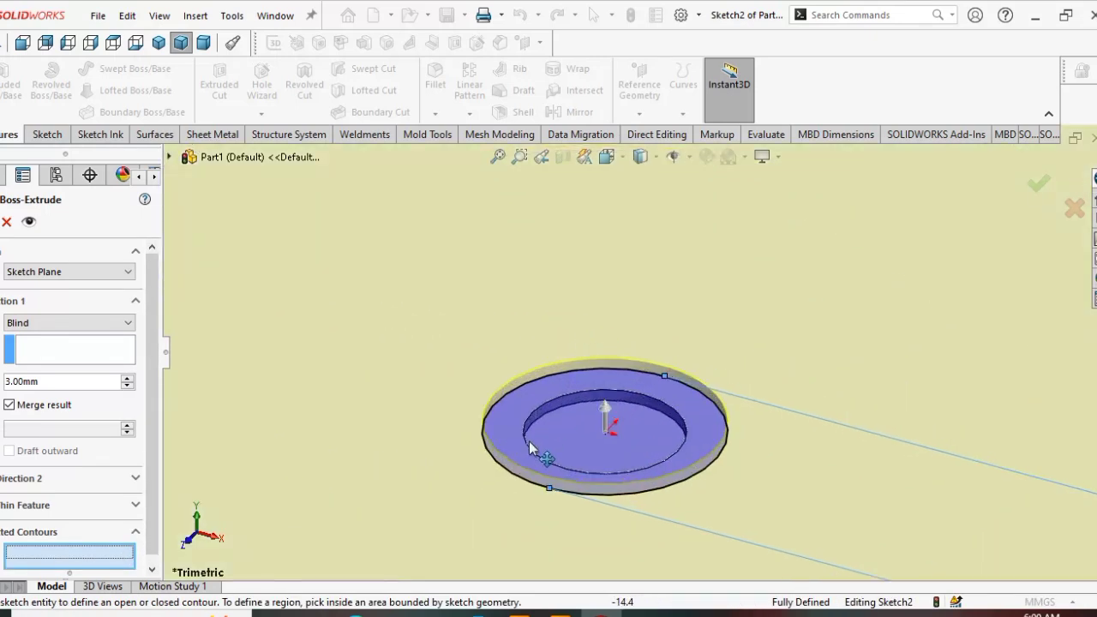
left_click(508, 424)
scroll(519, 431, "up", 3)
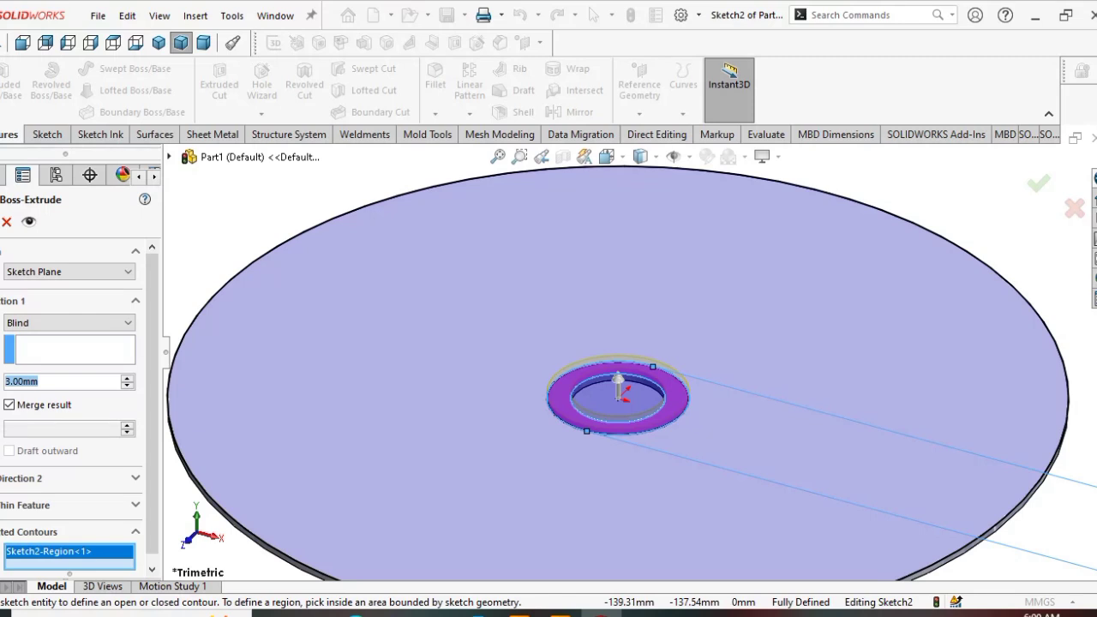
type("50")
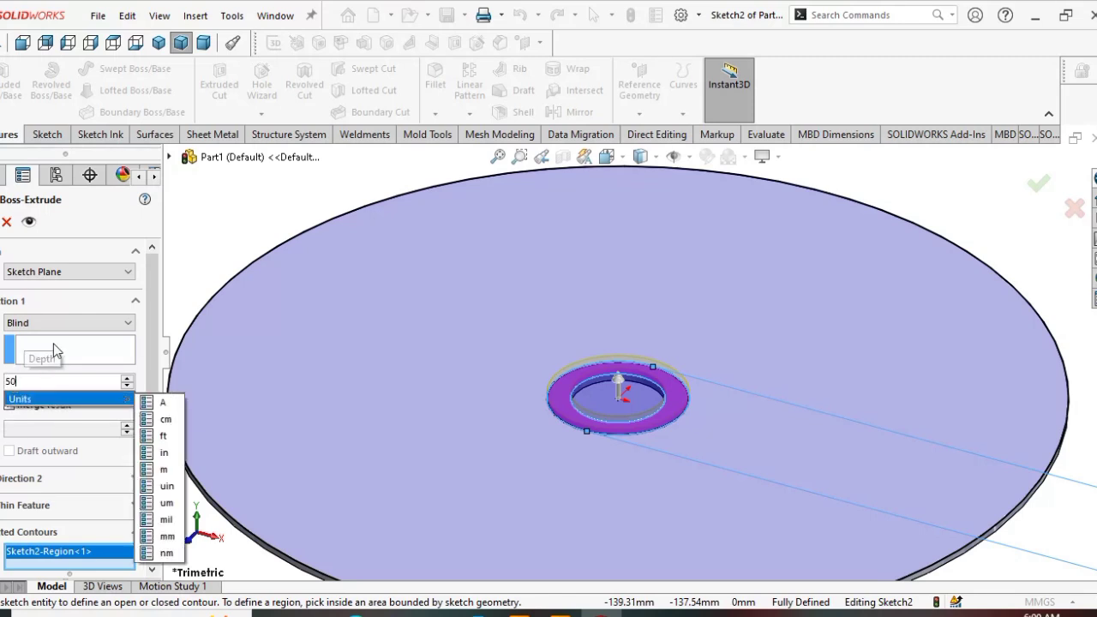
key("Return")
key("Return")
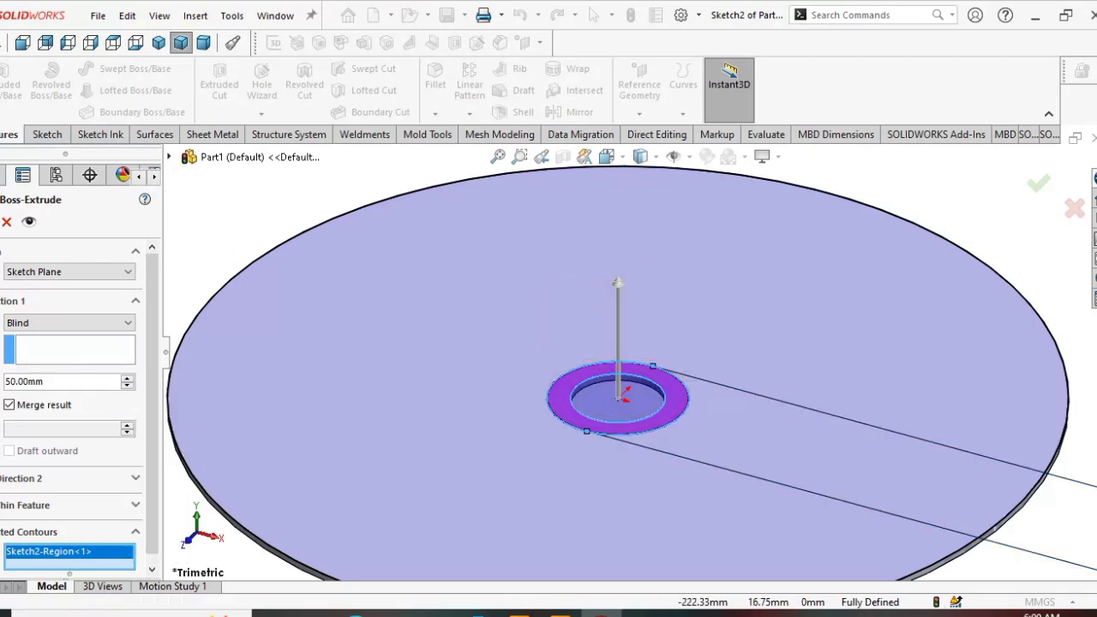
scroll(356, 298, "up", 4)
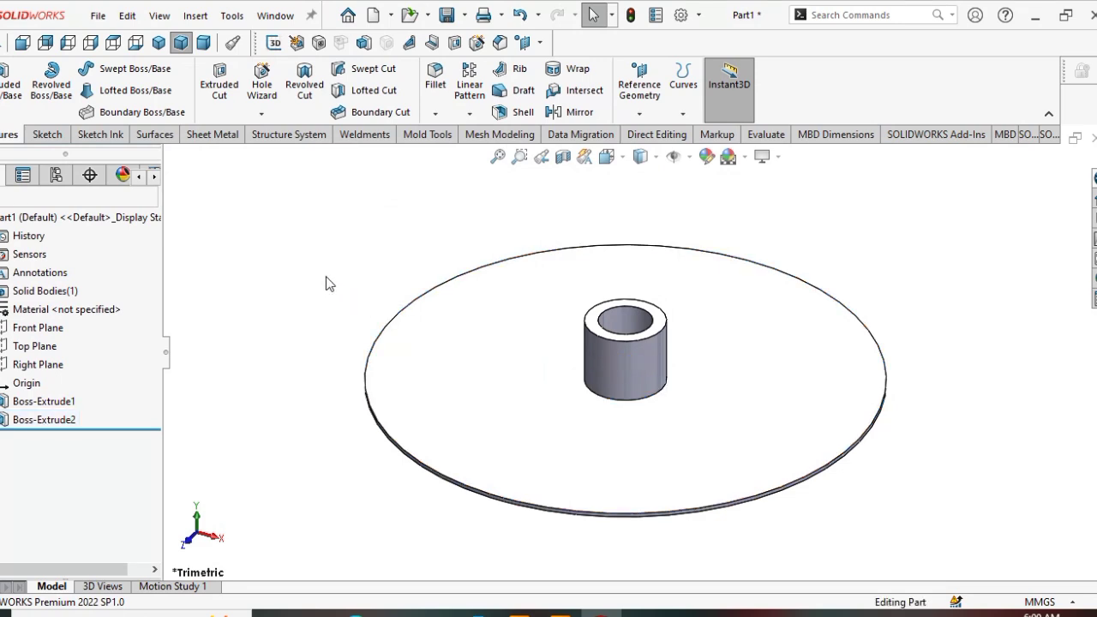
- On the Front Plane, sketch a vertical line up from the disc's outer edge, a horizontal line inward, and a slope down to the hub's top corner
left_click(50, 329)
left_click(56, 300)
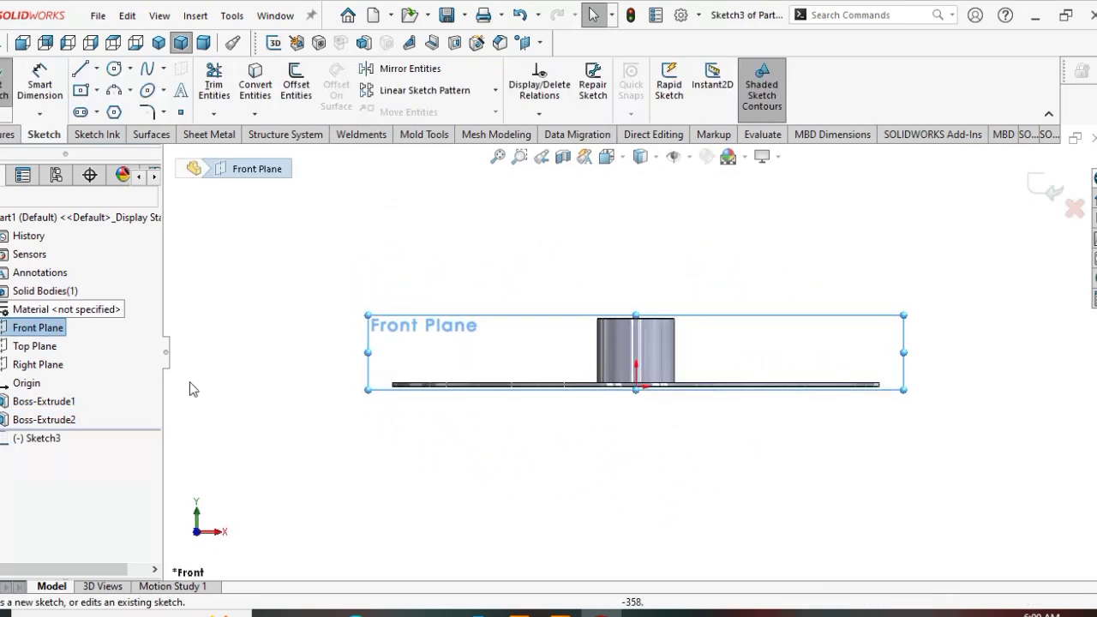
left_click(82, 69)
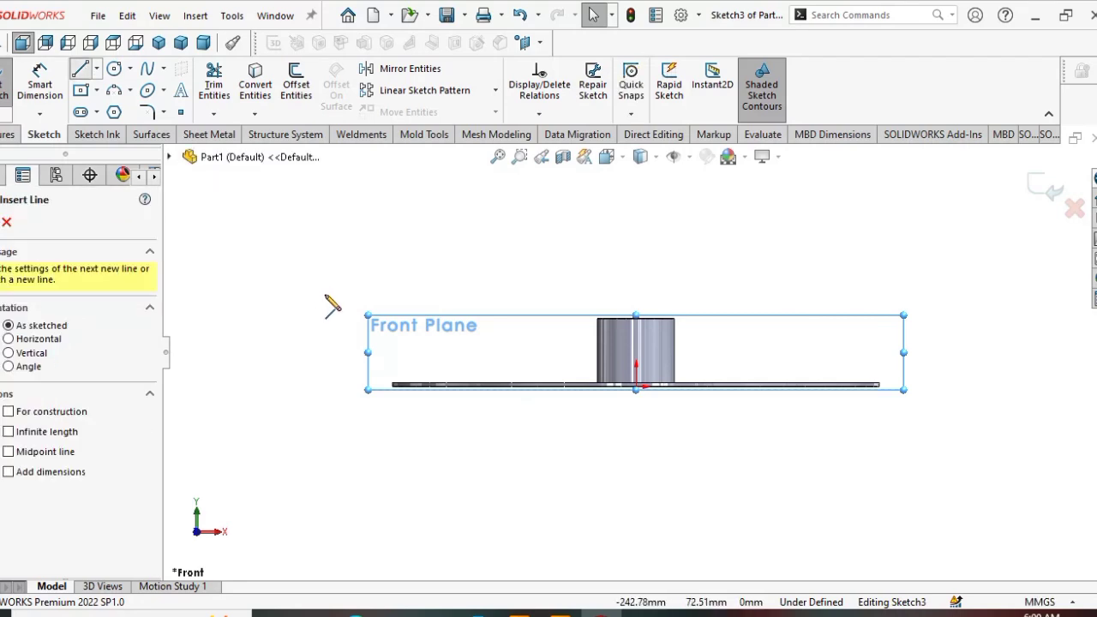
scroll(399, 392, "down", 4)
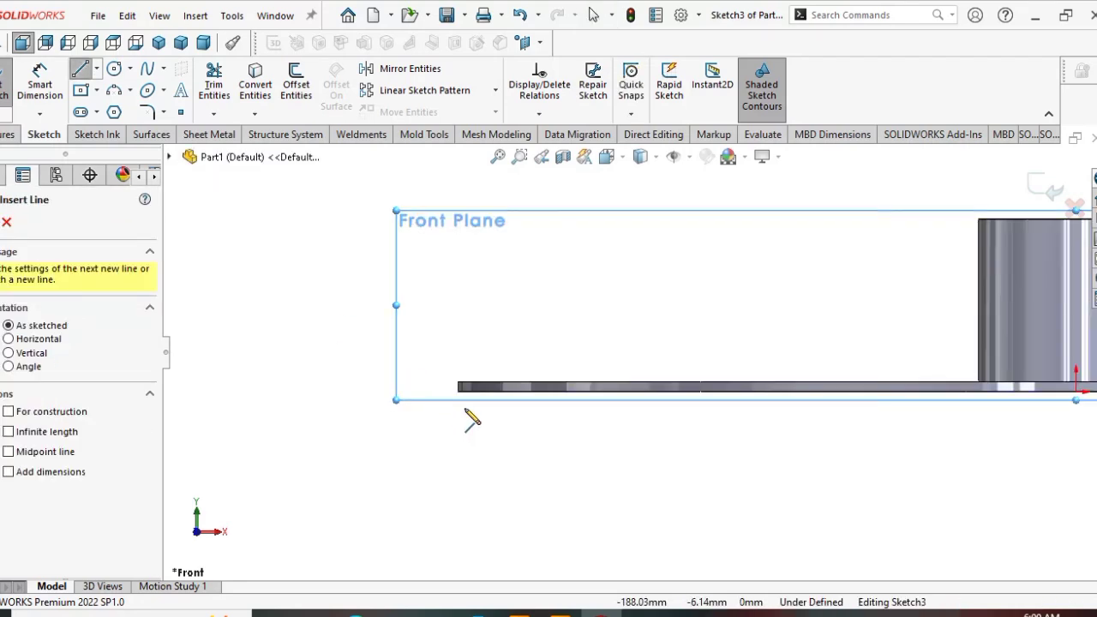
left_click(458, 382)
scroll(479, 205, "up", 3)
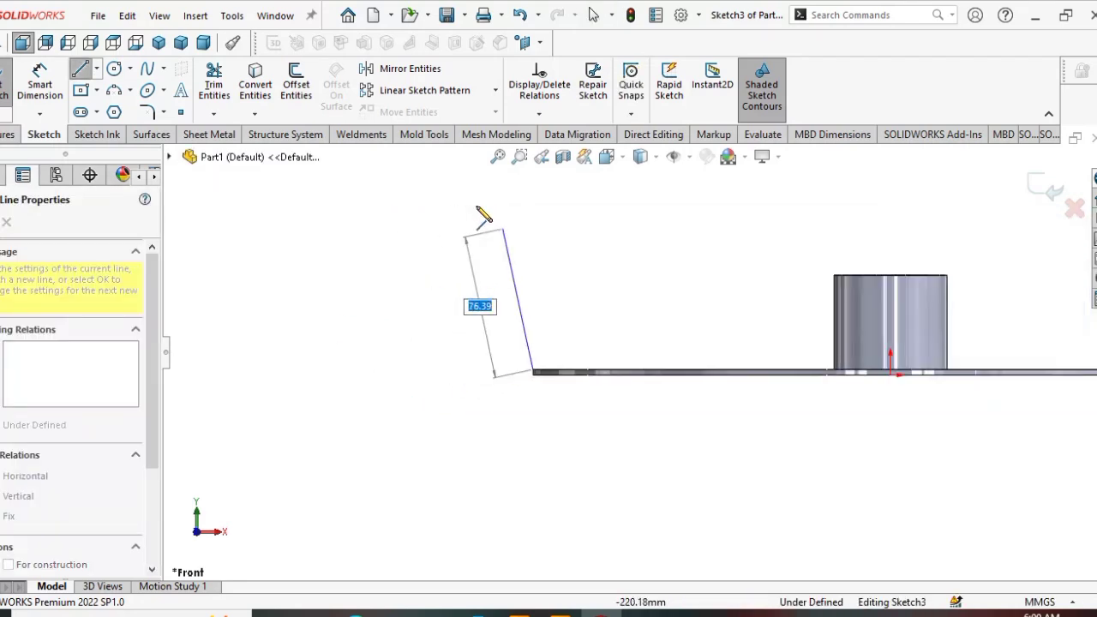
left_click(533, 190)
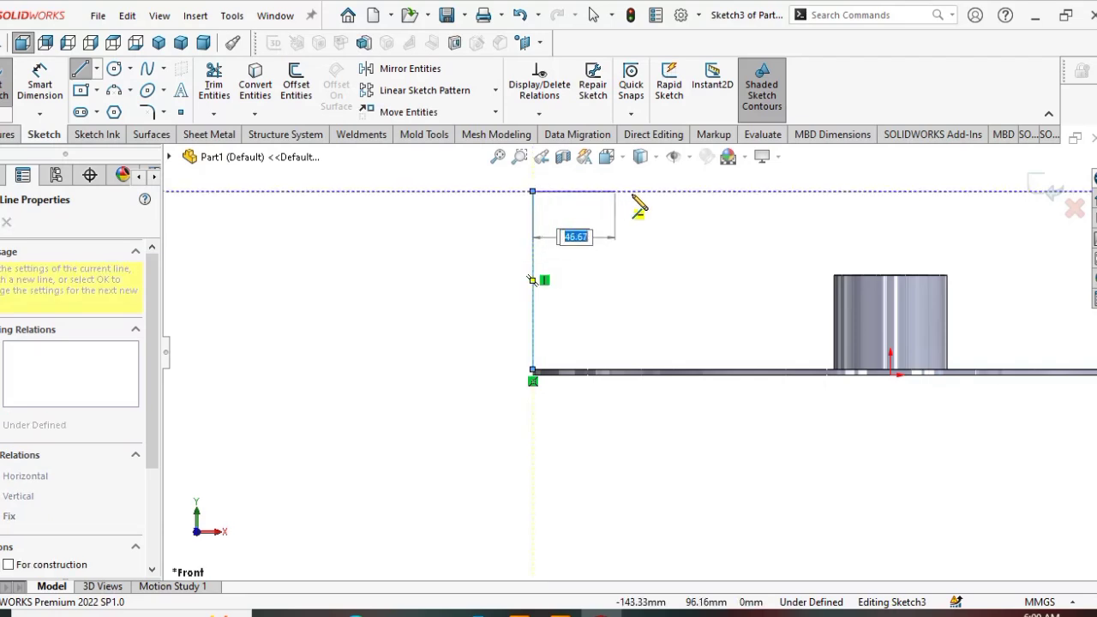
left_click(663, 190)
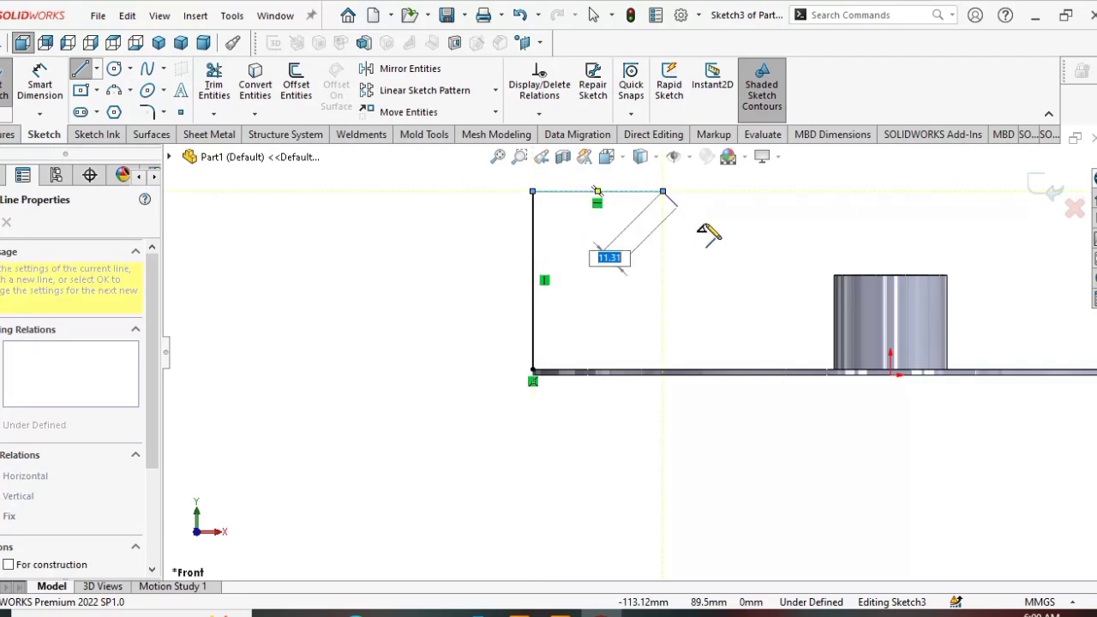
left_click(836, 276)
scroll(836, 276, "up", 4)
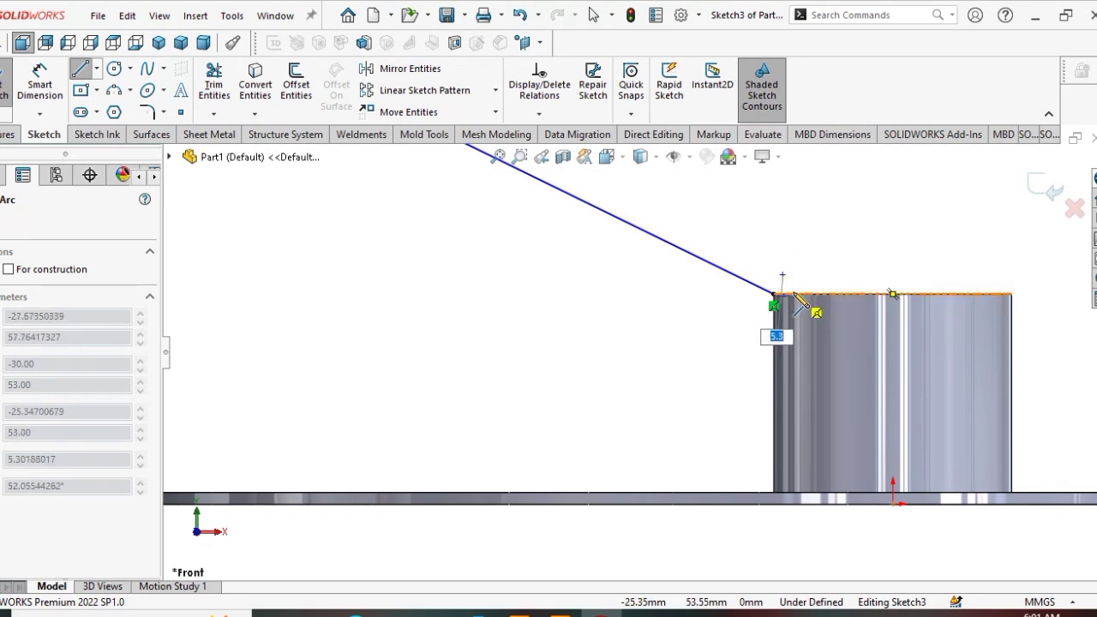
scroll(797, 294, "down", 7)
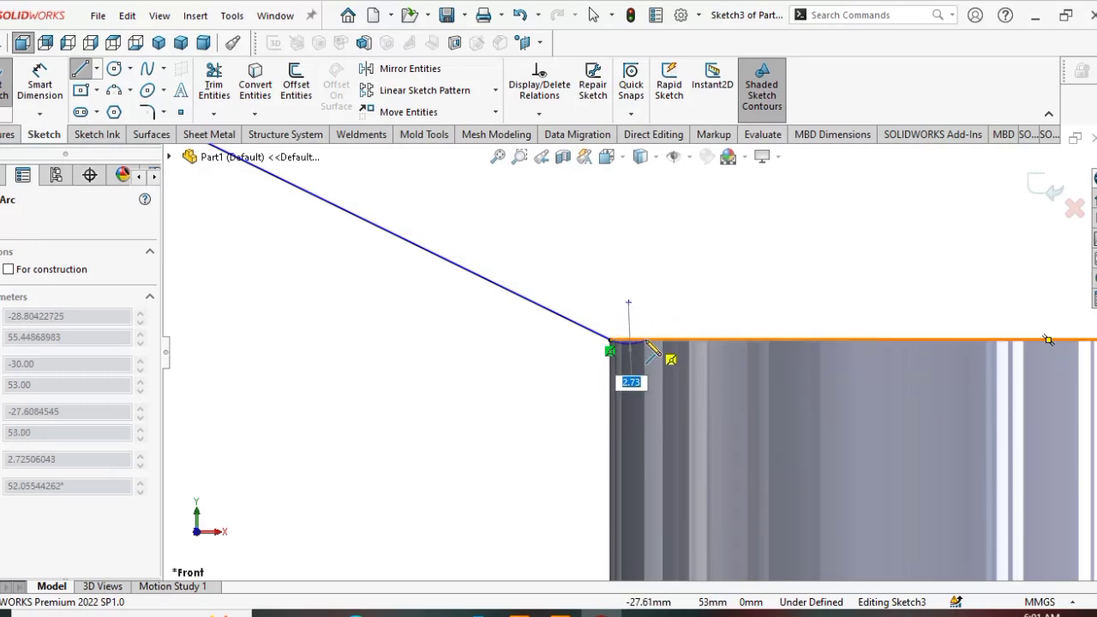
key("Escape")
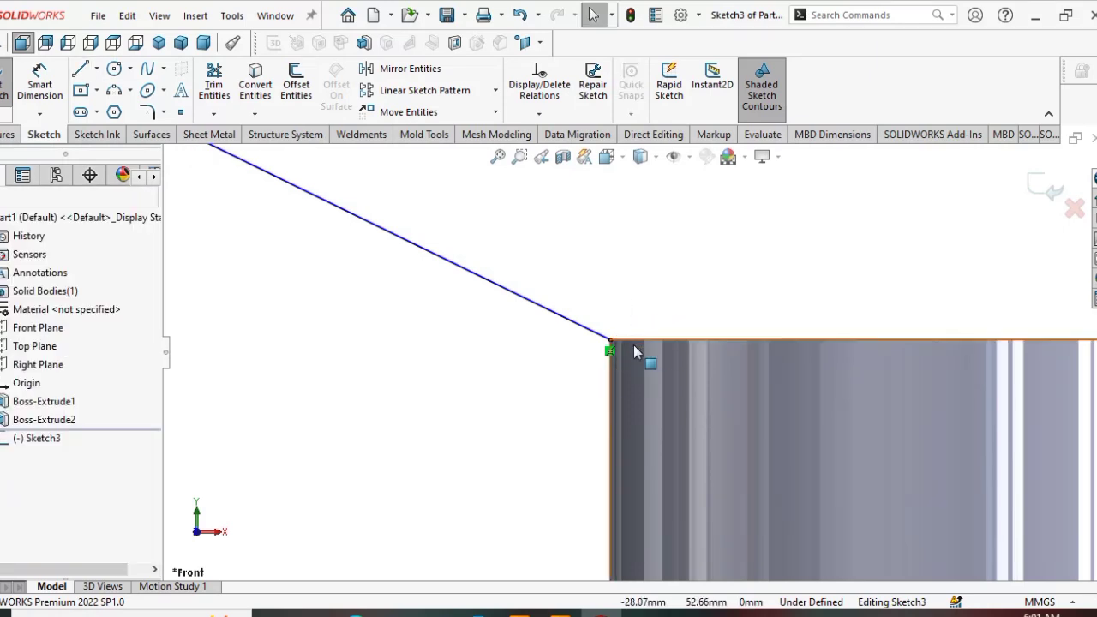
- Close the blade profile with a short line into the hub, a vertical down to the disc's upper face, and a base line about 162 mm long
left_click(80, 68)
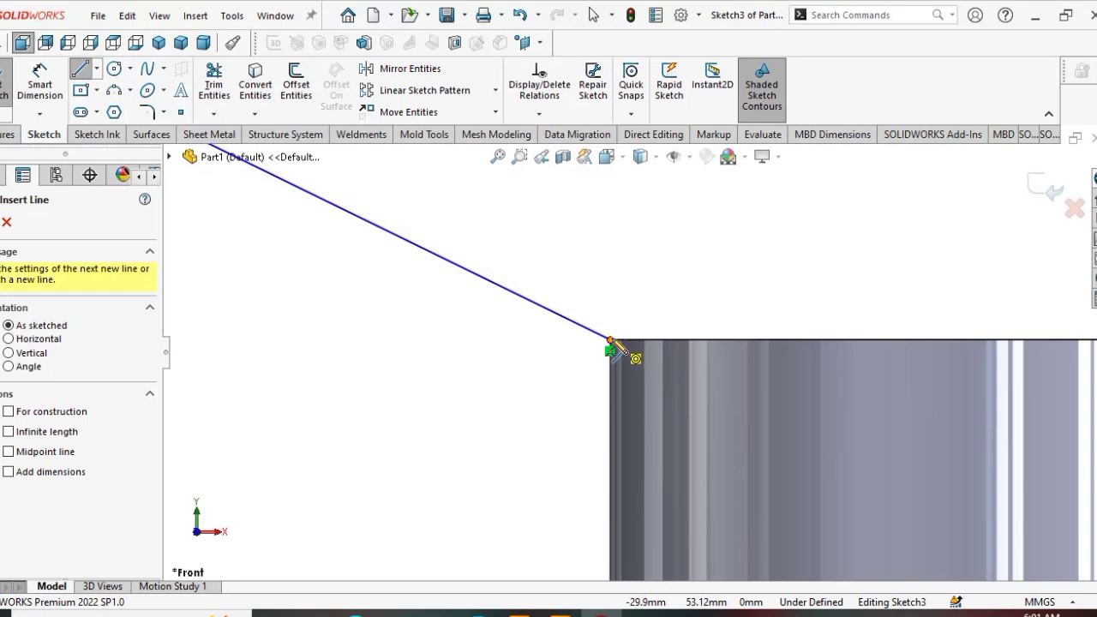
left_click(611, 342)
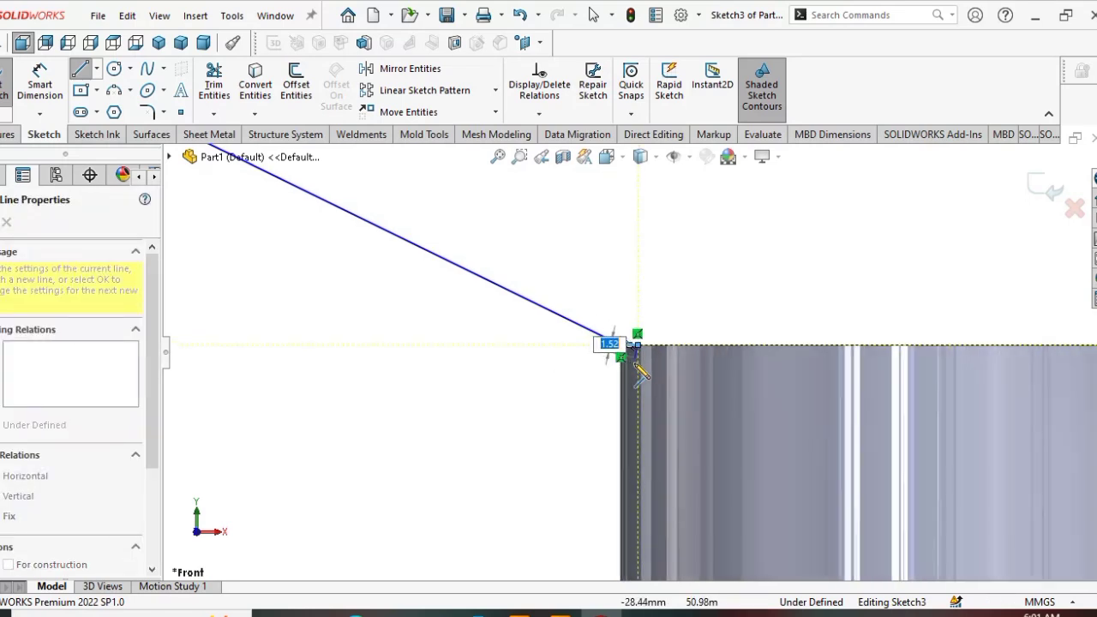
scroll(635, 365, "up", 4)
scroll(644, 455, "down", 5)
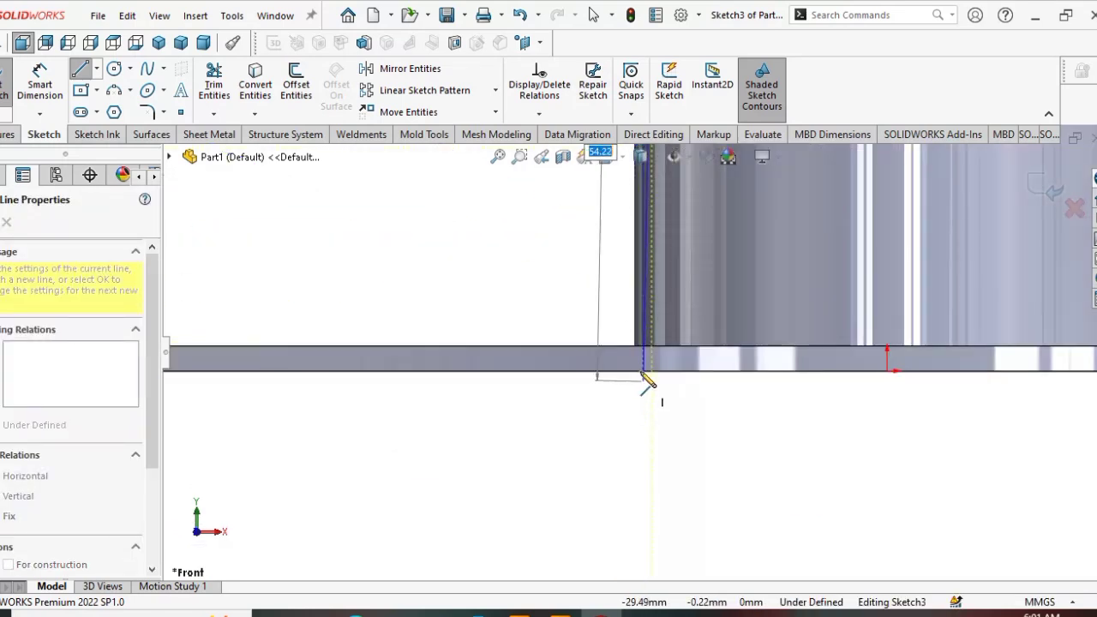
left_click(656, 353)
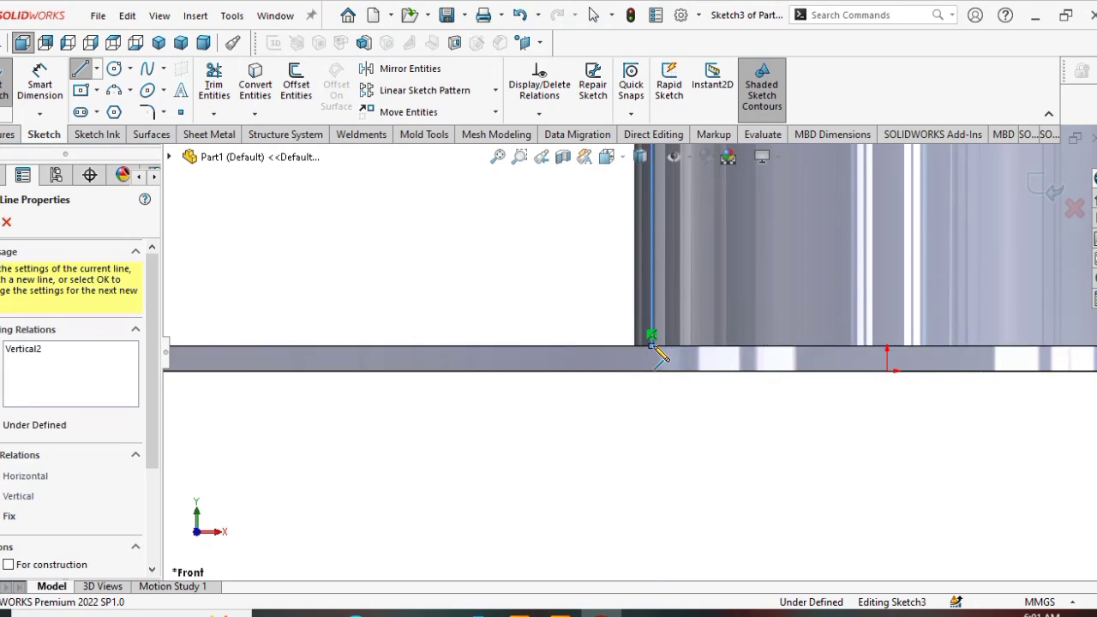
scroll(652, 361, "up", 5)
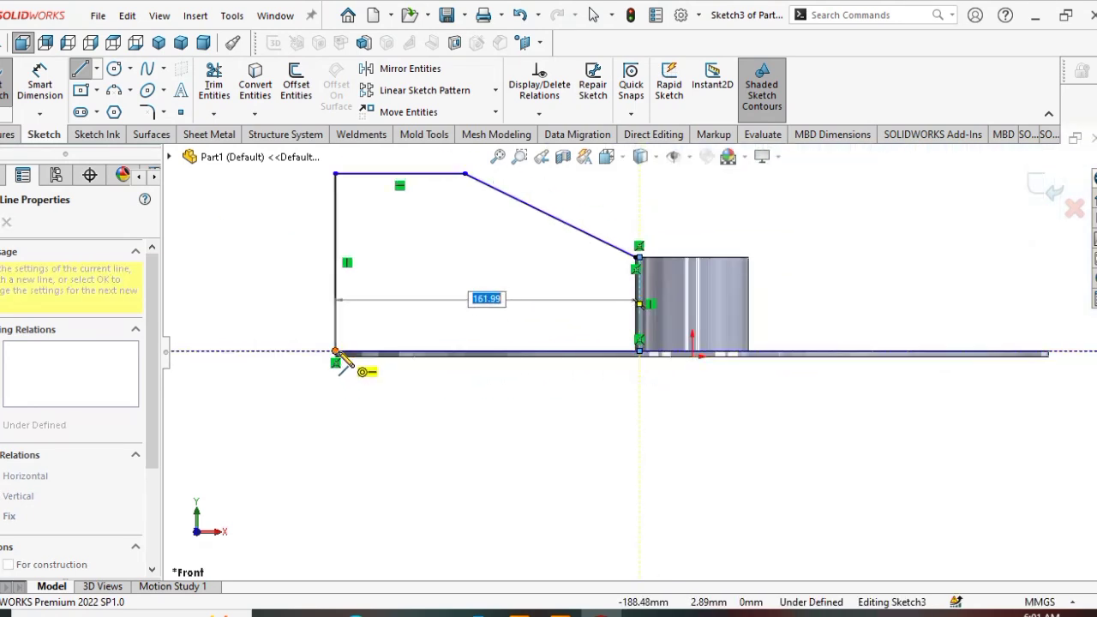
left_click(336, 353)
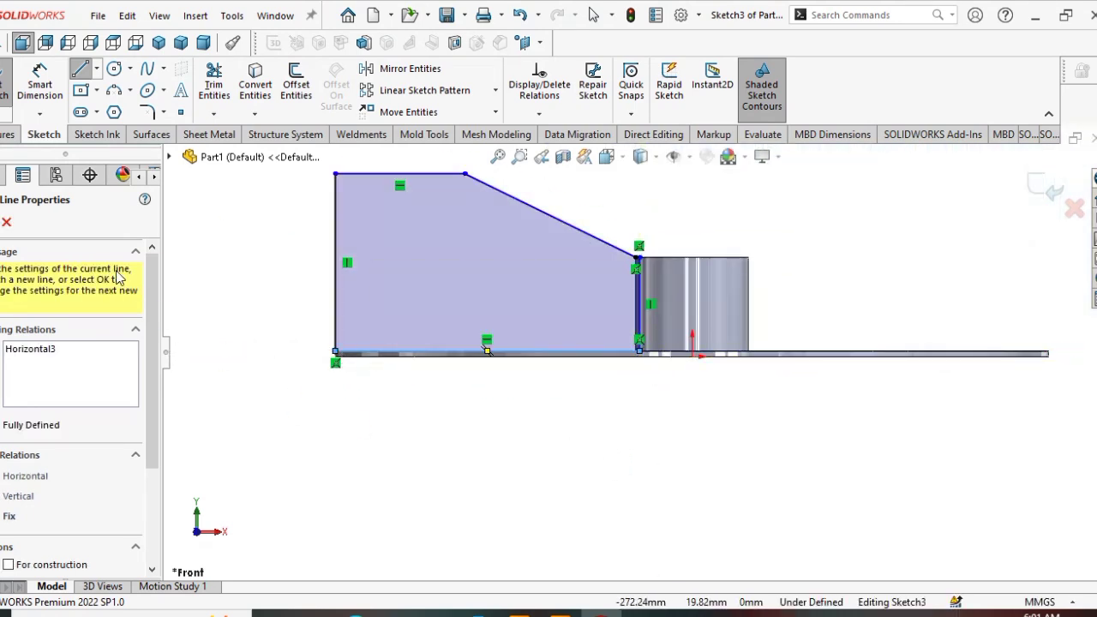
- Extrude the closed blade profile 3 mm thick using the Mid Plane end condition
left_click(9, 137)
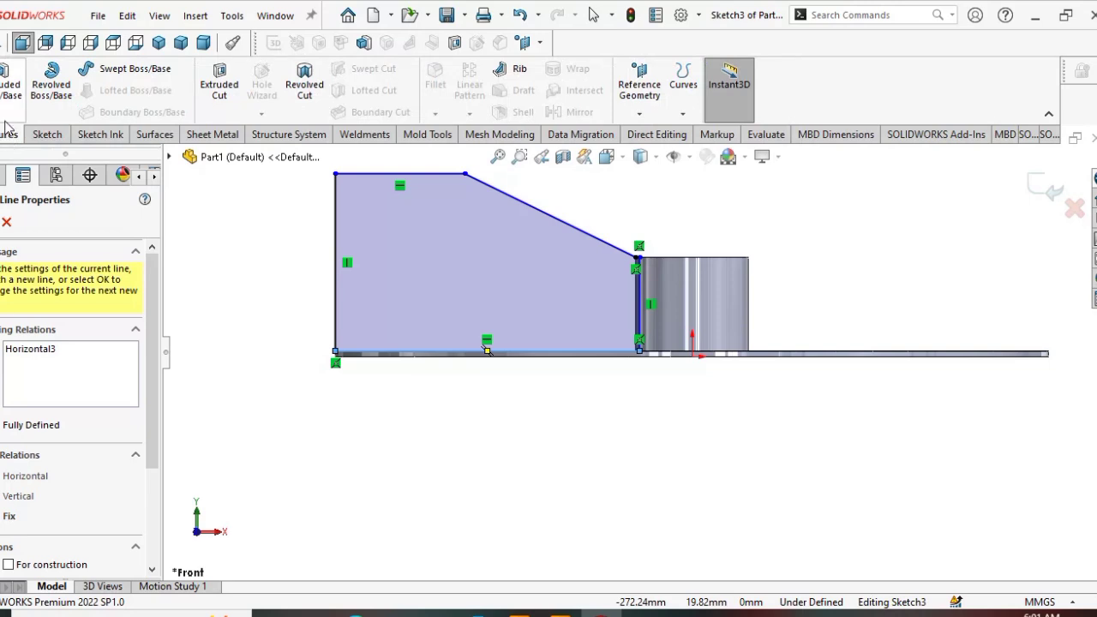
left_click(10, 84)
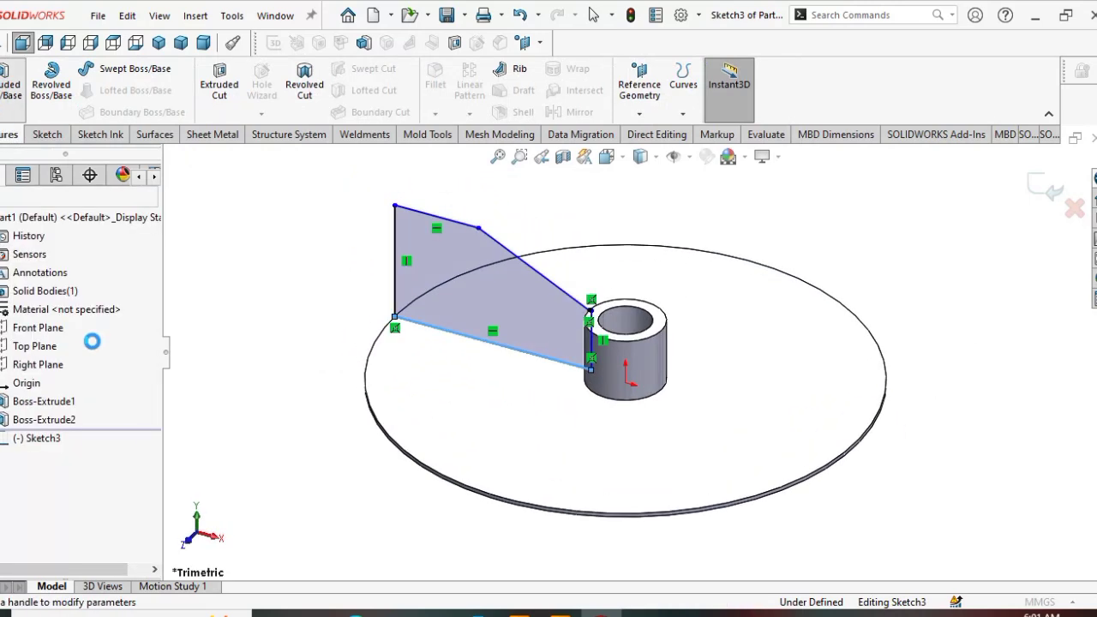
left_click(144, 322)
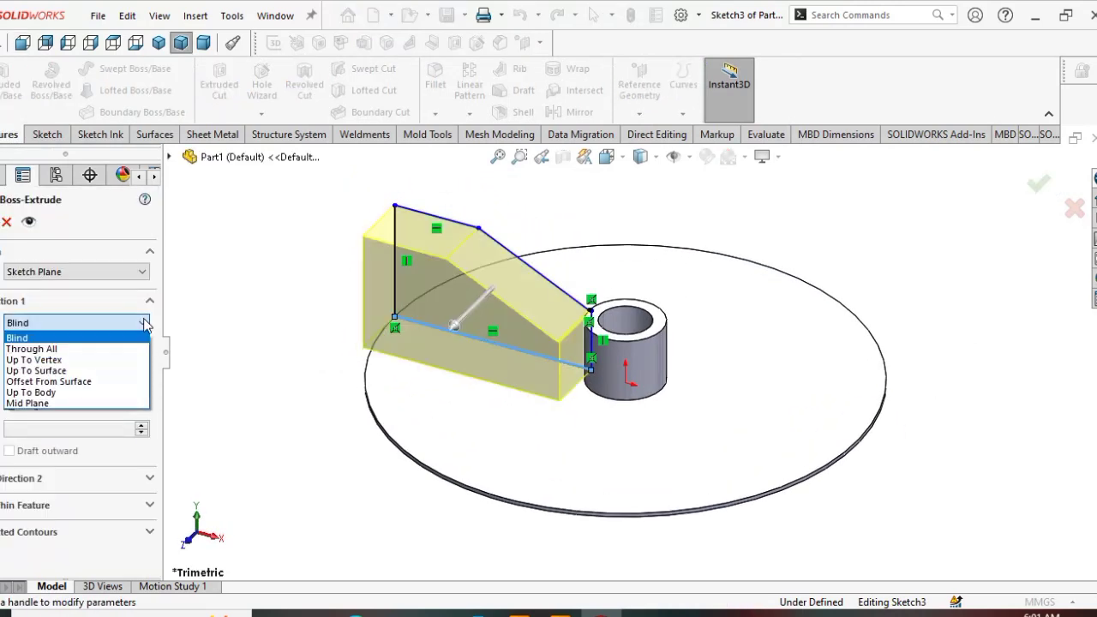
left_click(73, 401)
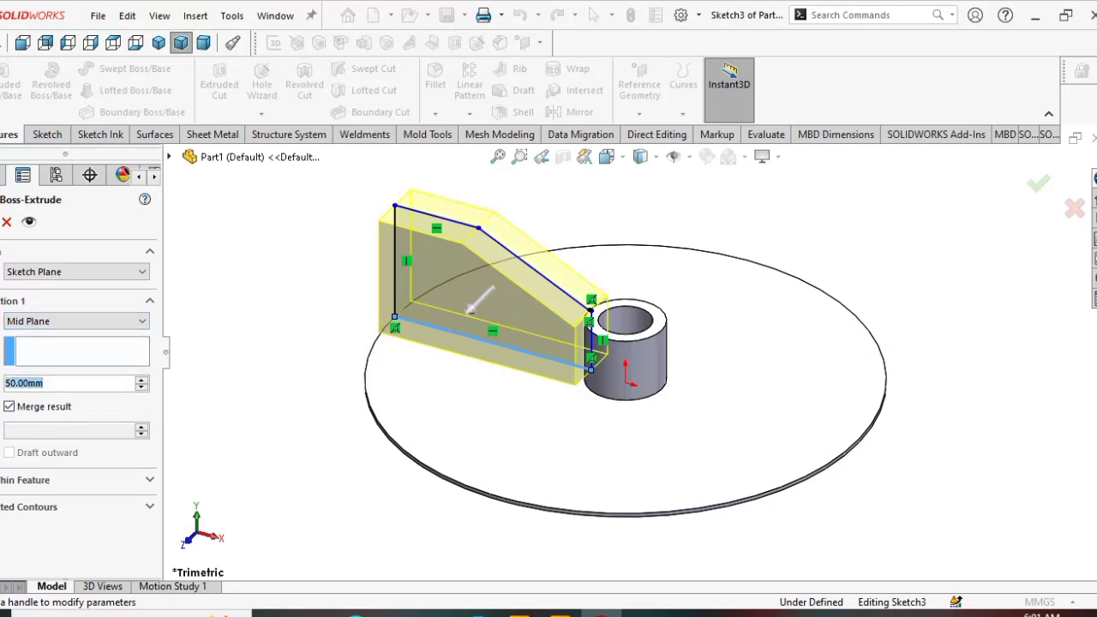
type("3")
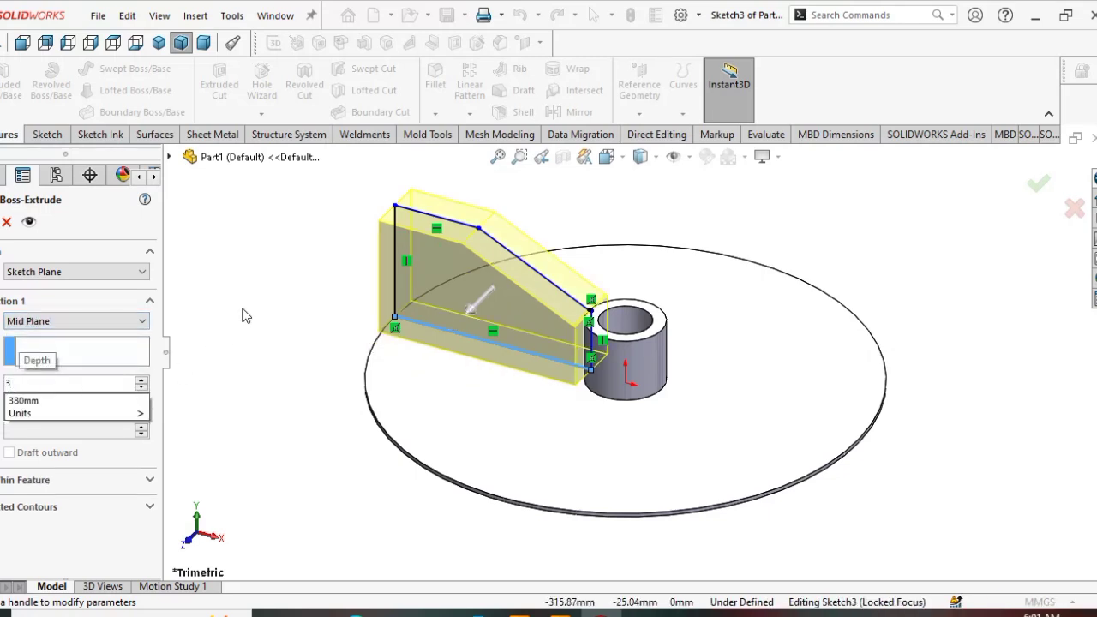
key("Return")
left_click(0, 223)
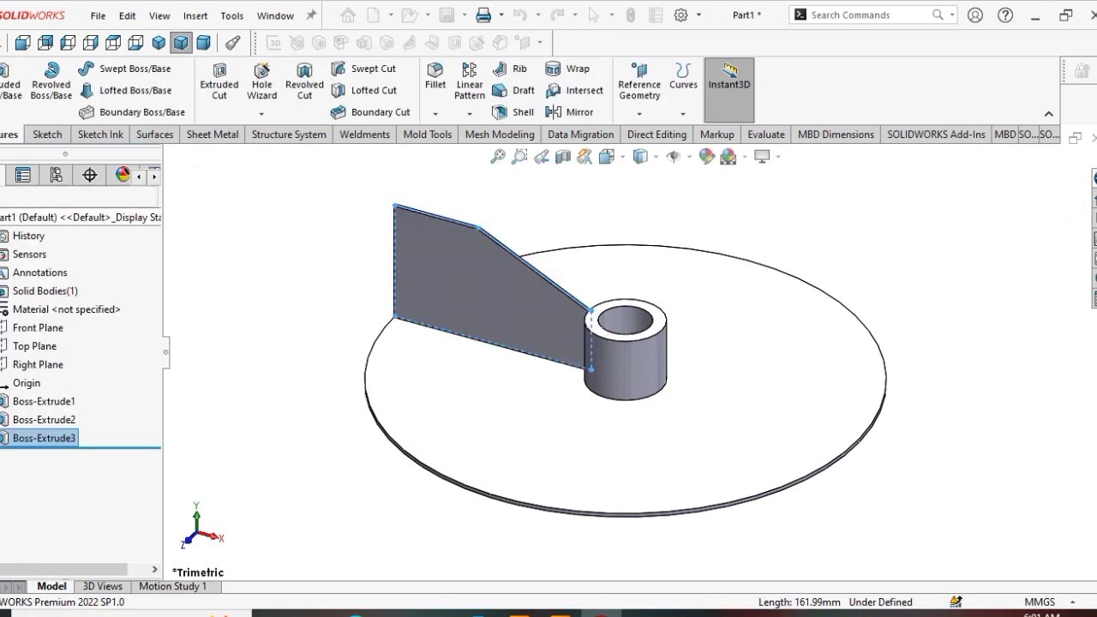
- Start a circular pattern that uses the disc's outer rim face as its rotation reference
middle_click_drag(235, 253, 259, 345)
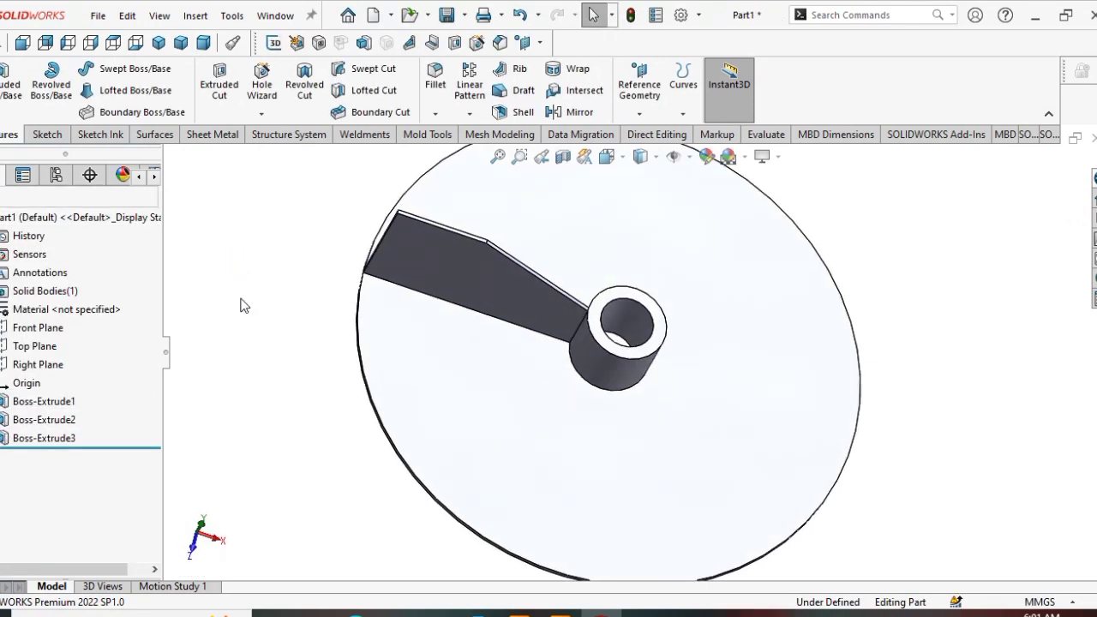
scroll(910, 420, "up", 1)
middle_click_drag(911, 419, 895, 358)
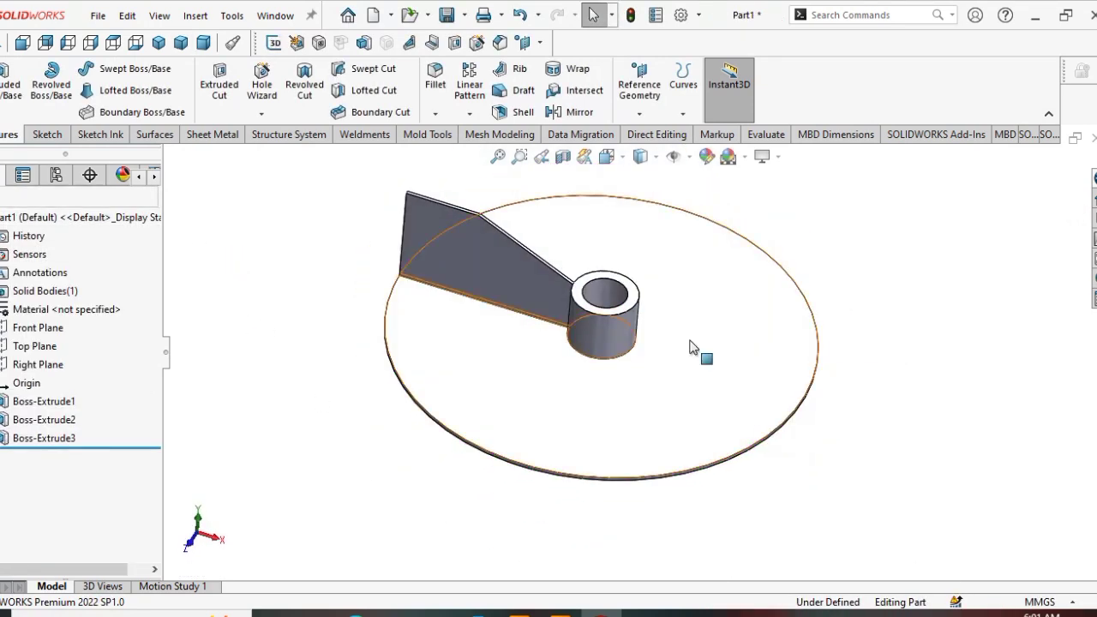
left_click(469, 115)
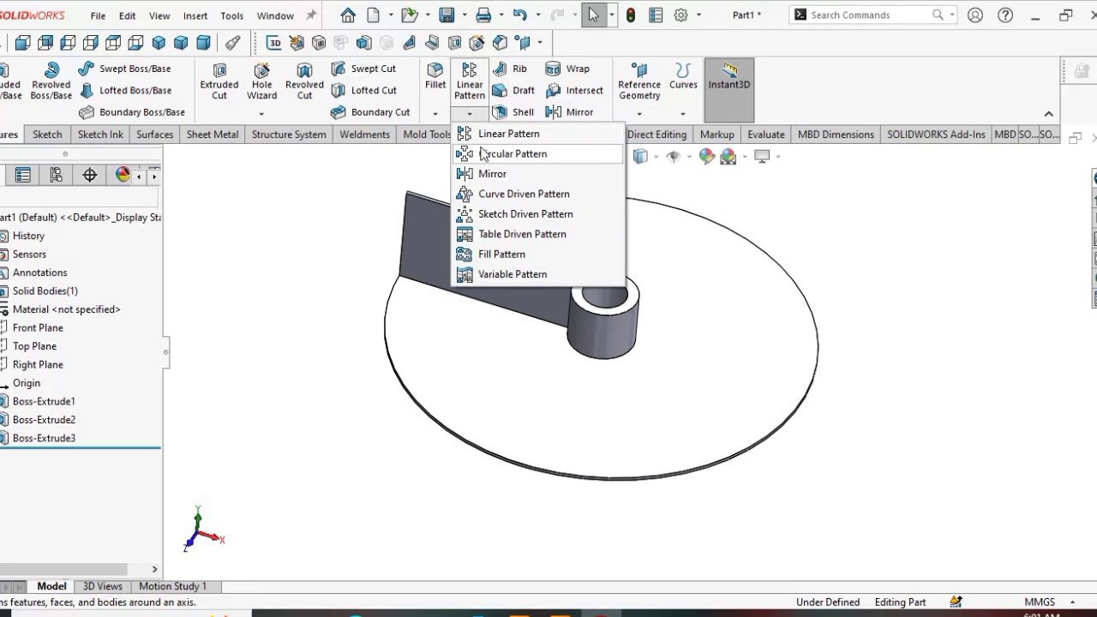
left_click(482, 153)
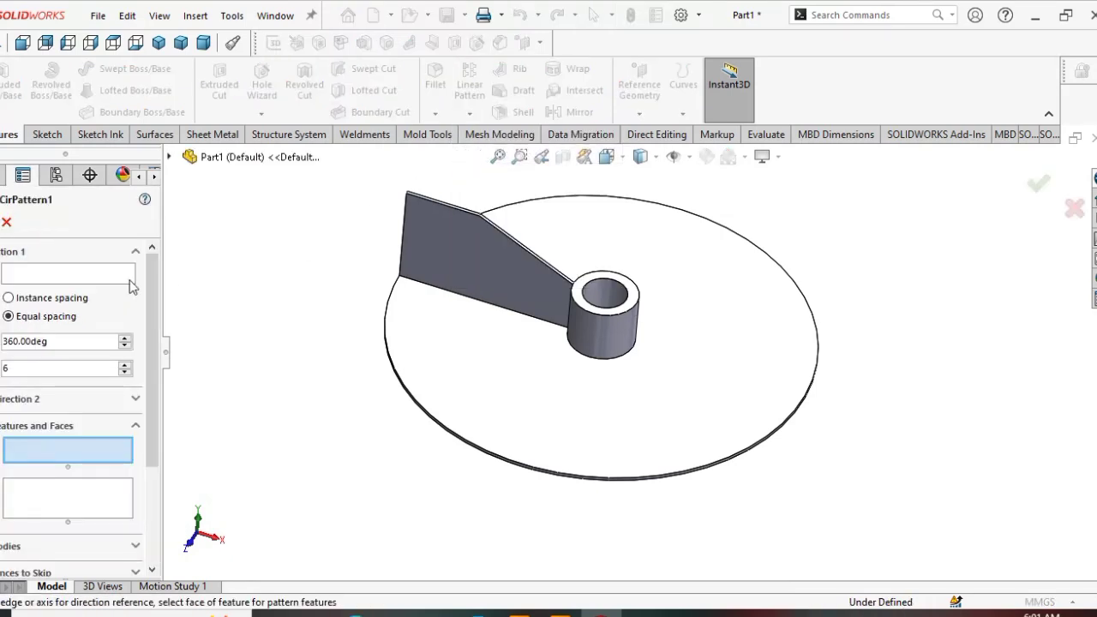
left_click(78, 273)
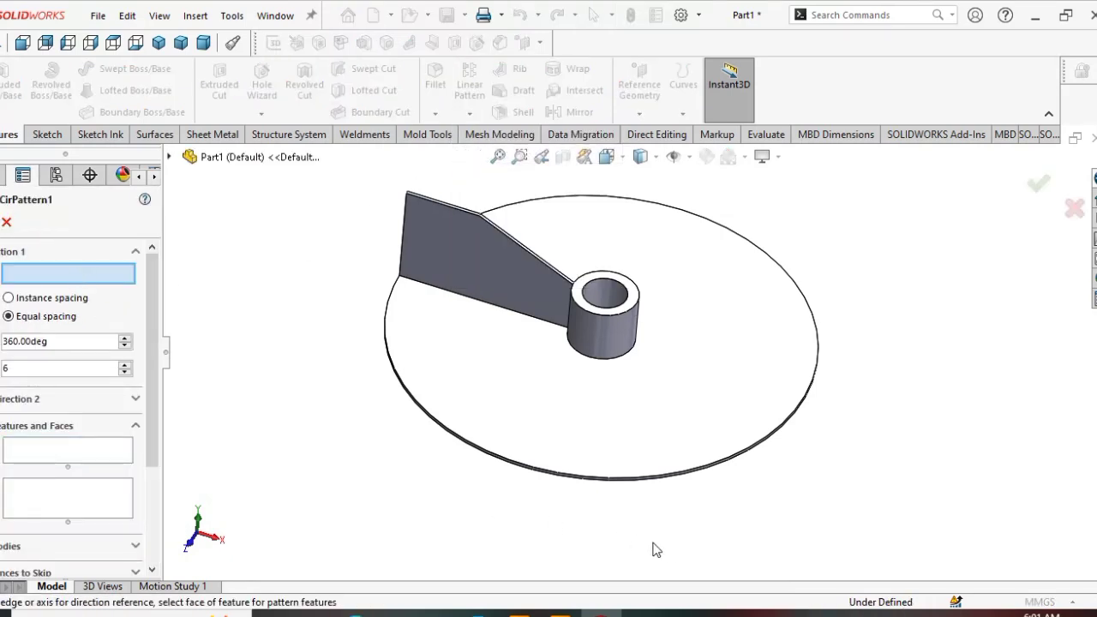
middle_click_drag(670, 553, 676, 476)
scroll(667, 466, "down", 6)
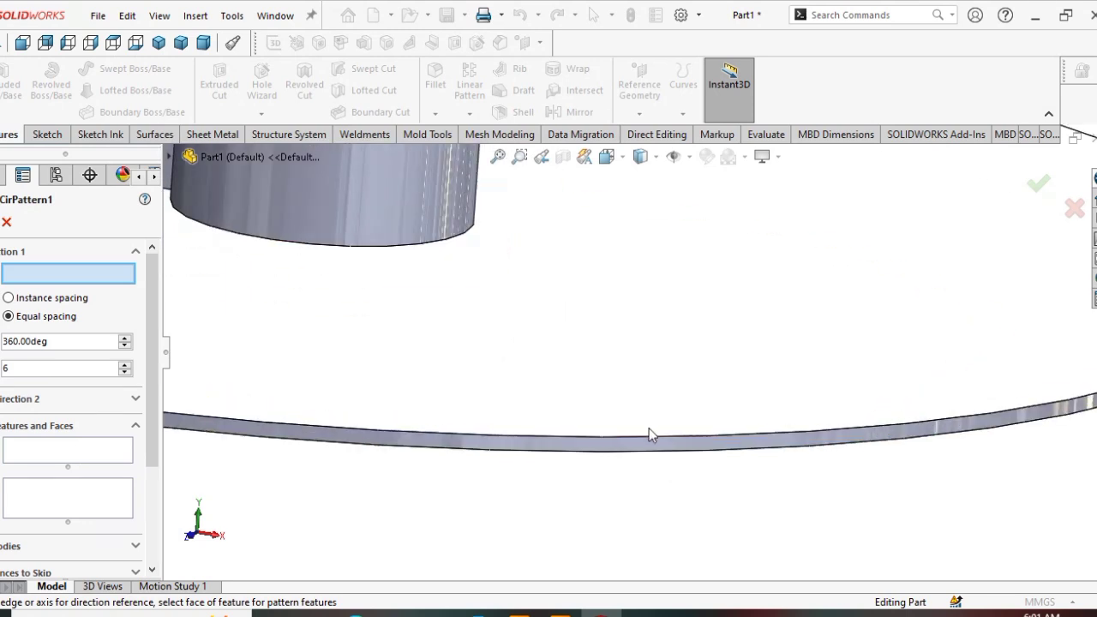
scroll(651, 434, "down", 3)
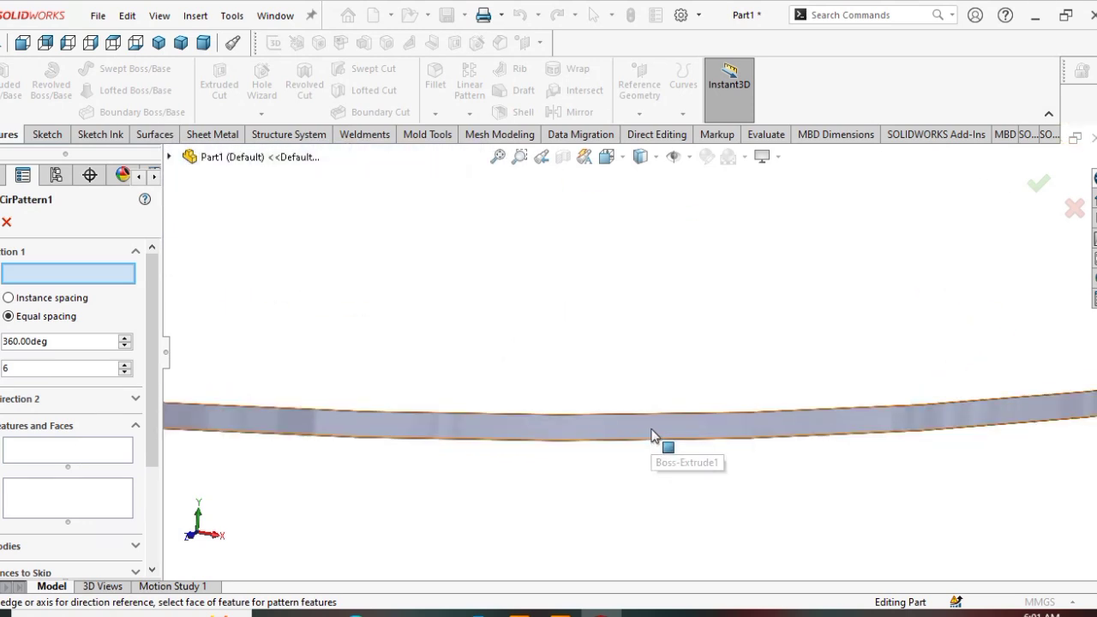
left_click(651, 435)
scroll(276, 476, "up", 2)
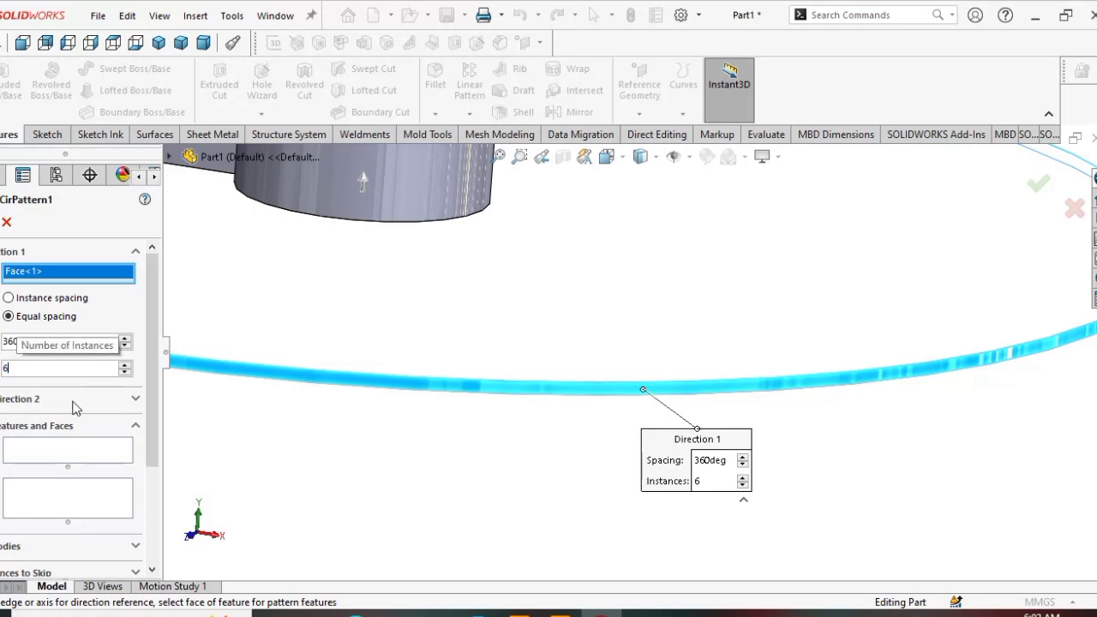
- Pattern the blade extrusion around the hub as 6 equally spaced instances over 360 degrees
left_click(73, 454)
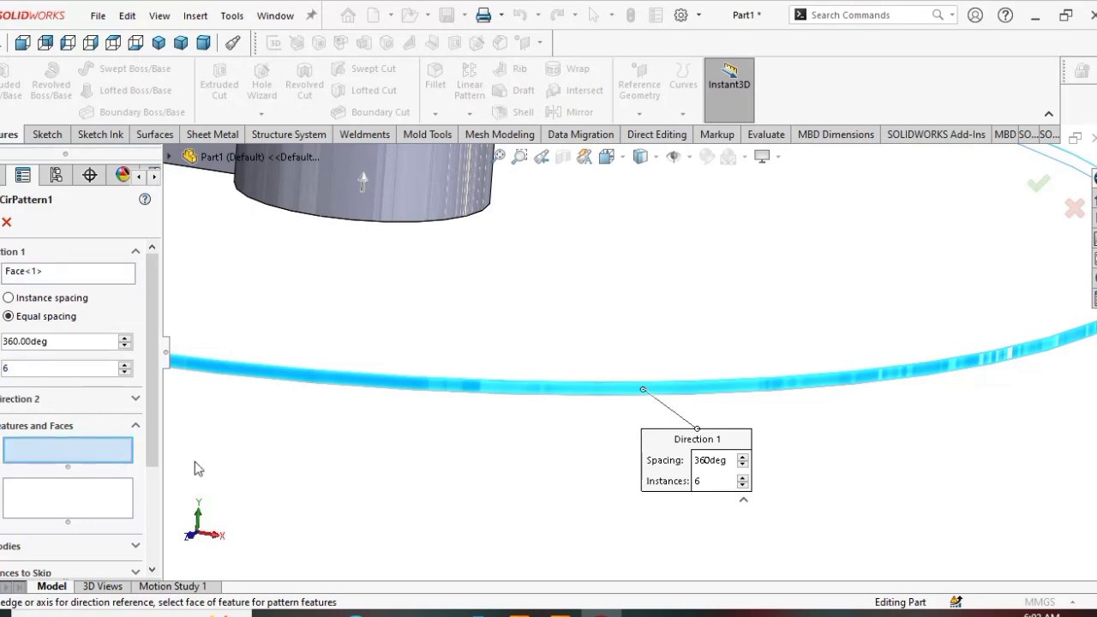
scroll(361, 474, "up", 3)
scroll(385, 444, "up", 2)
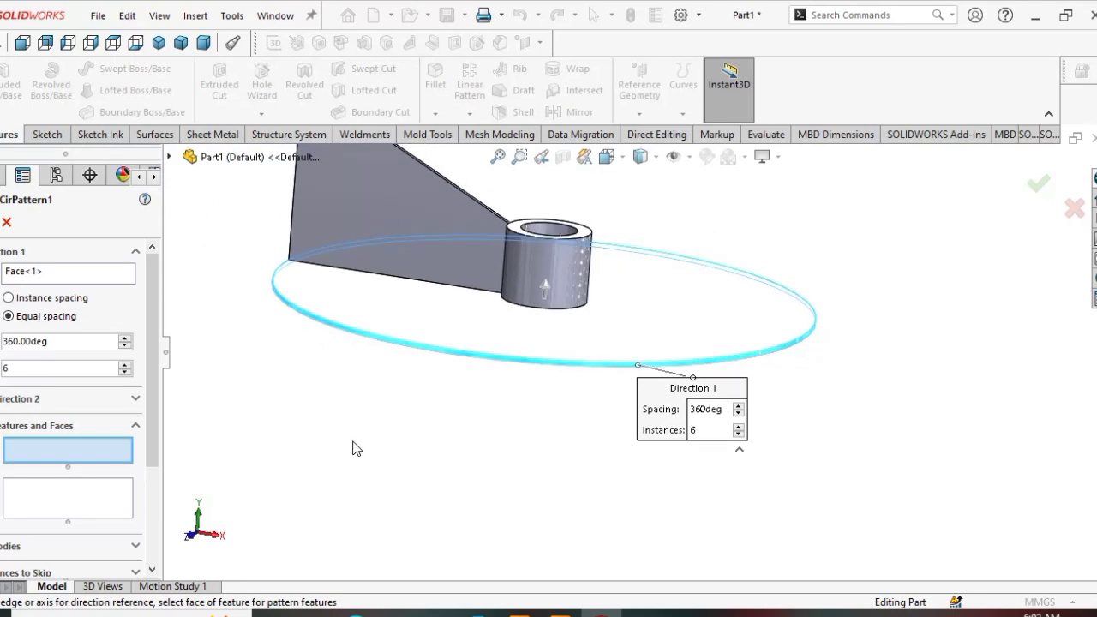
left_click(376, 197)
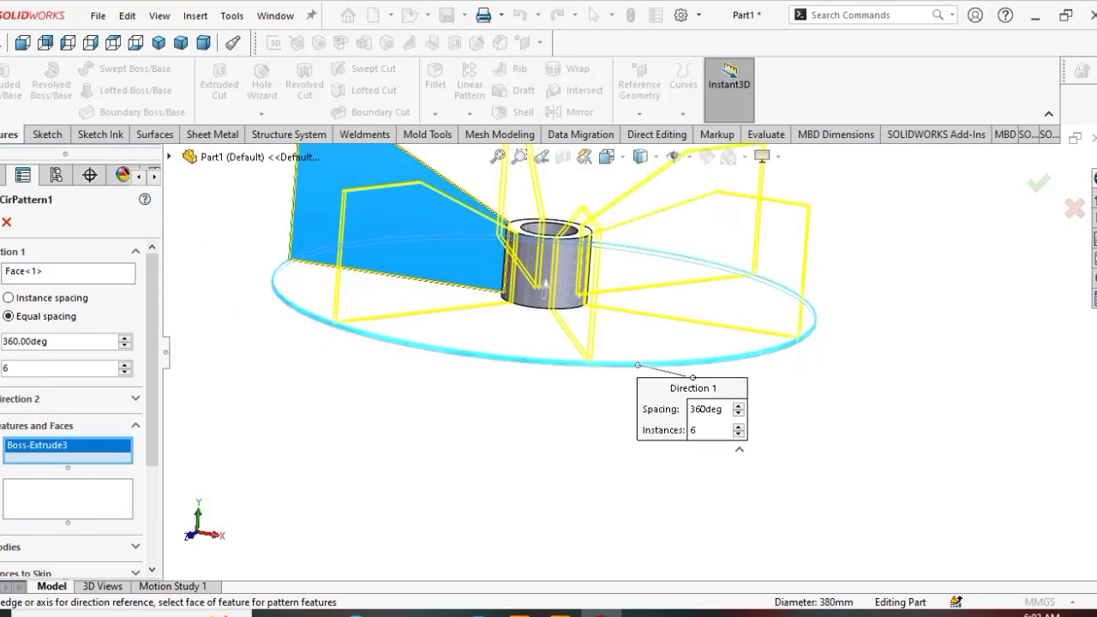
left_click(1, 222)
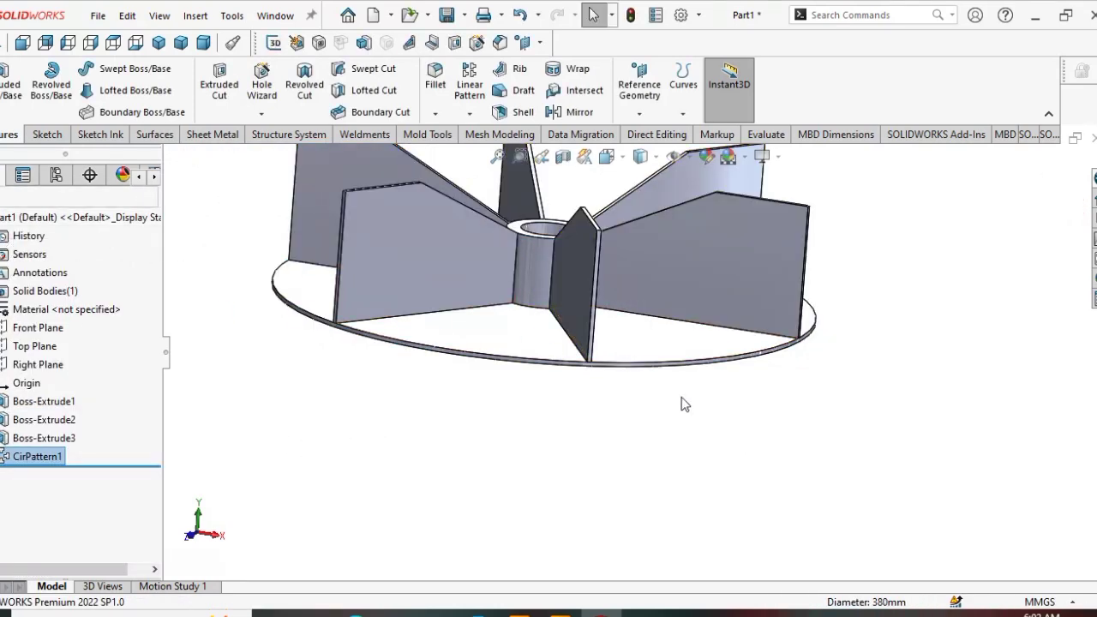
- Apply the chromium plate appearance from the Chrome metals to the whole part and show it in isometric view
middle_click_drag(635, 341, 670, 451)
scroll(660, 471, "up", 5)
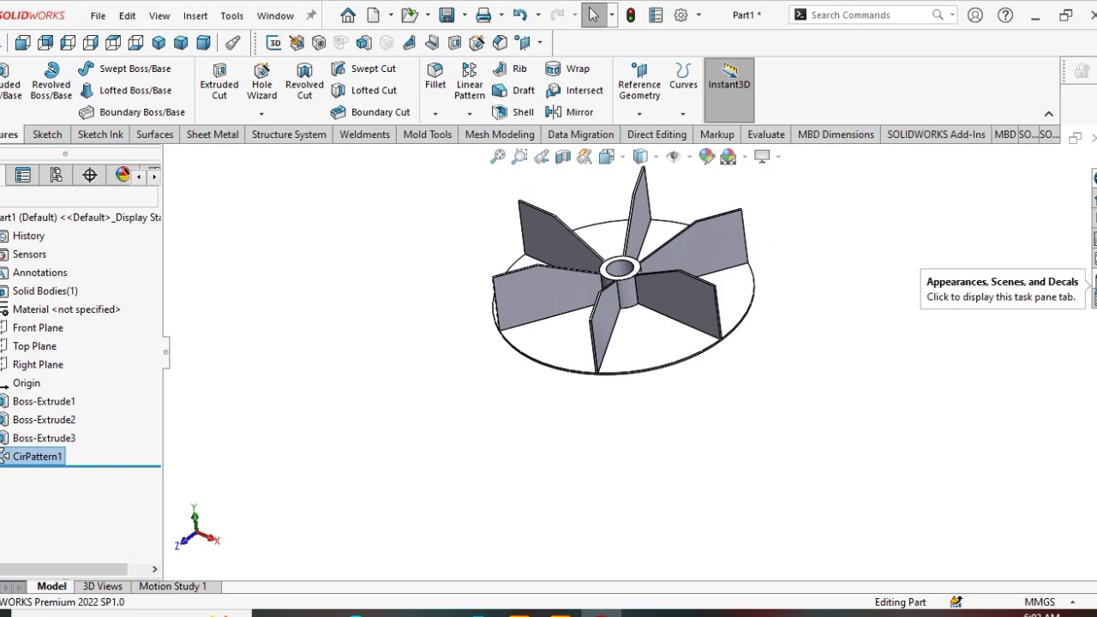
left_click(725, 243)
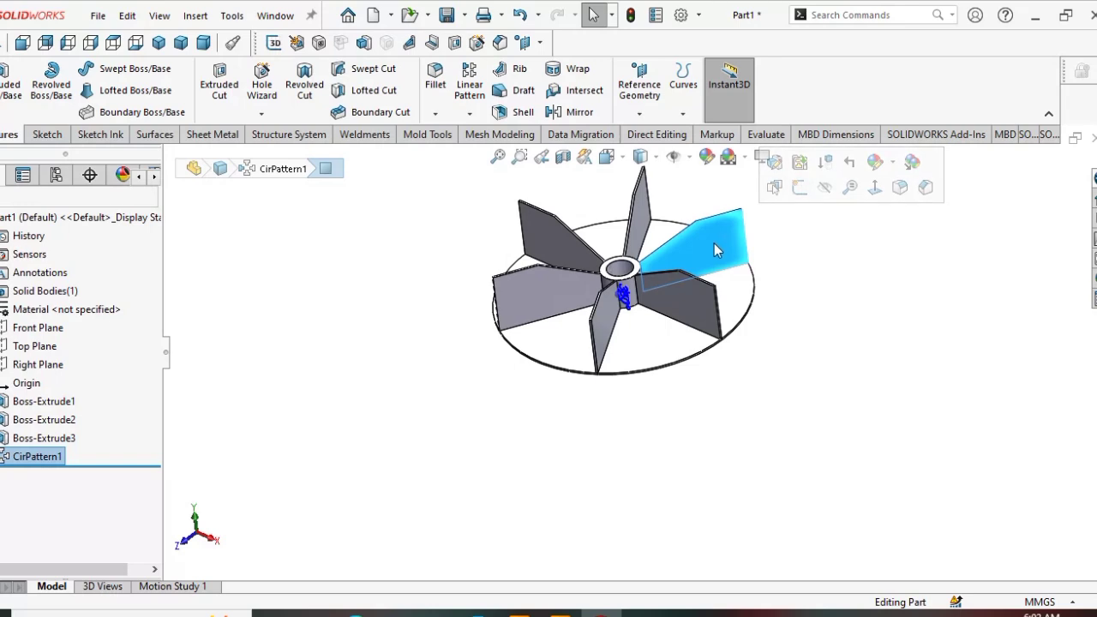
left_click(896, 165)
left_click(907, 254)
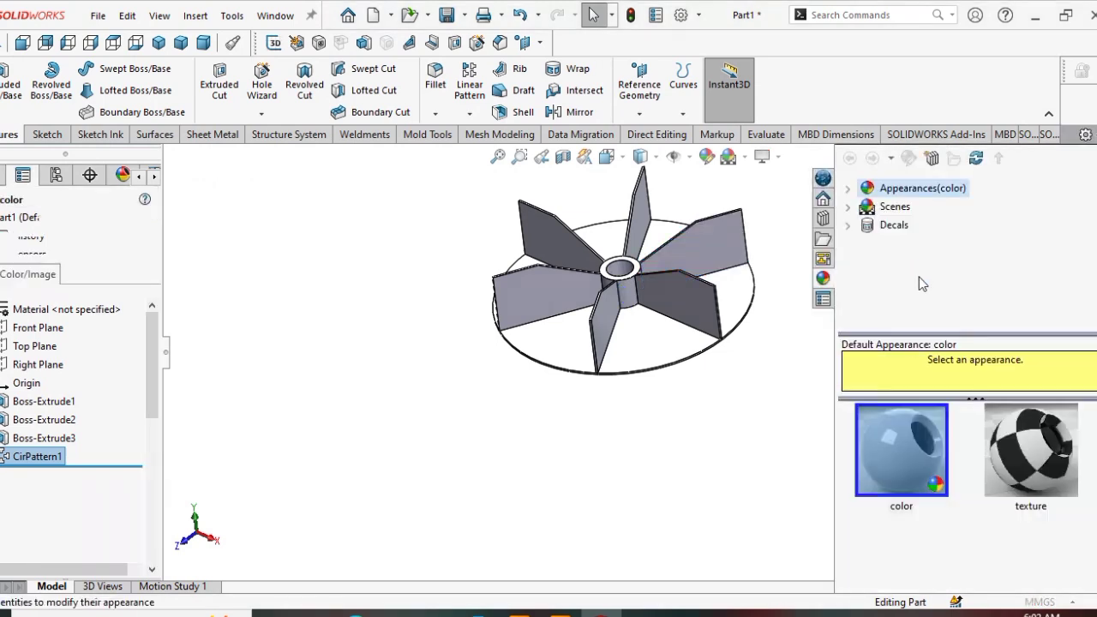
left_click(852, 194)
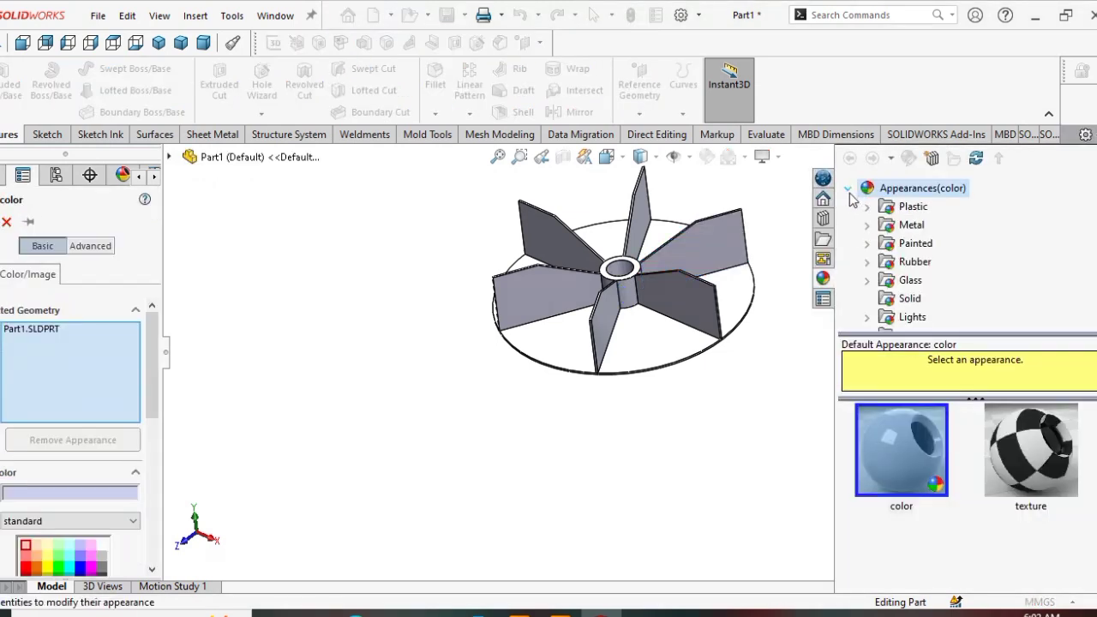
left_click(868, 226)
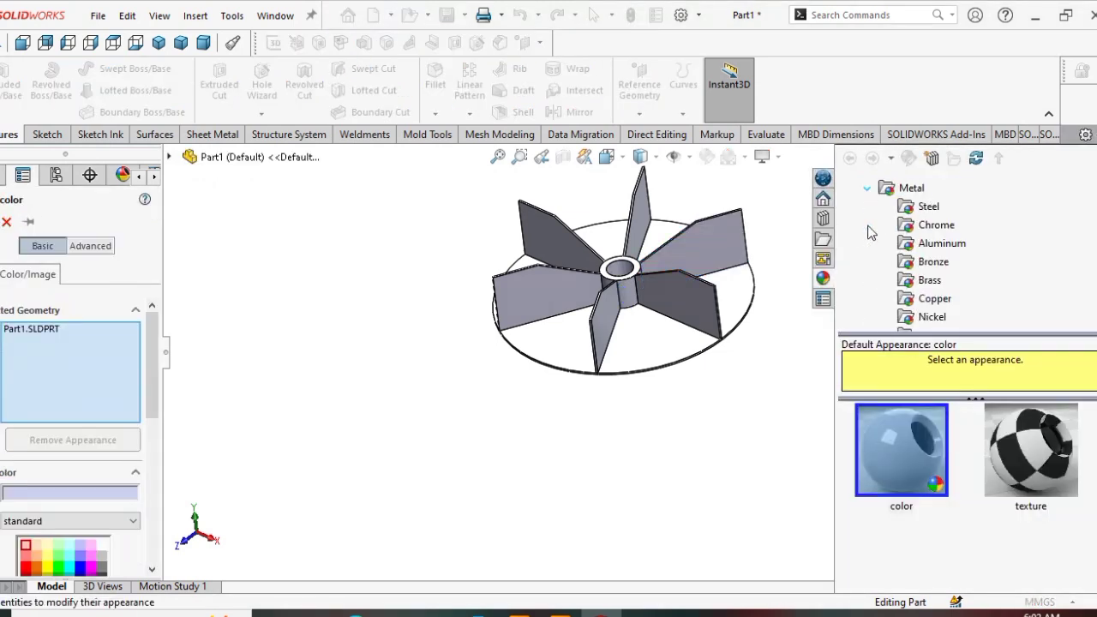
left_click(930, 228)
left_click_drag(905, 448, 650, 254)
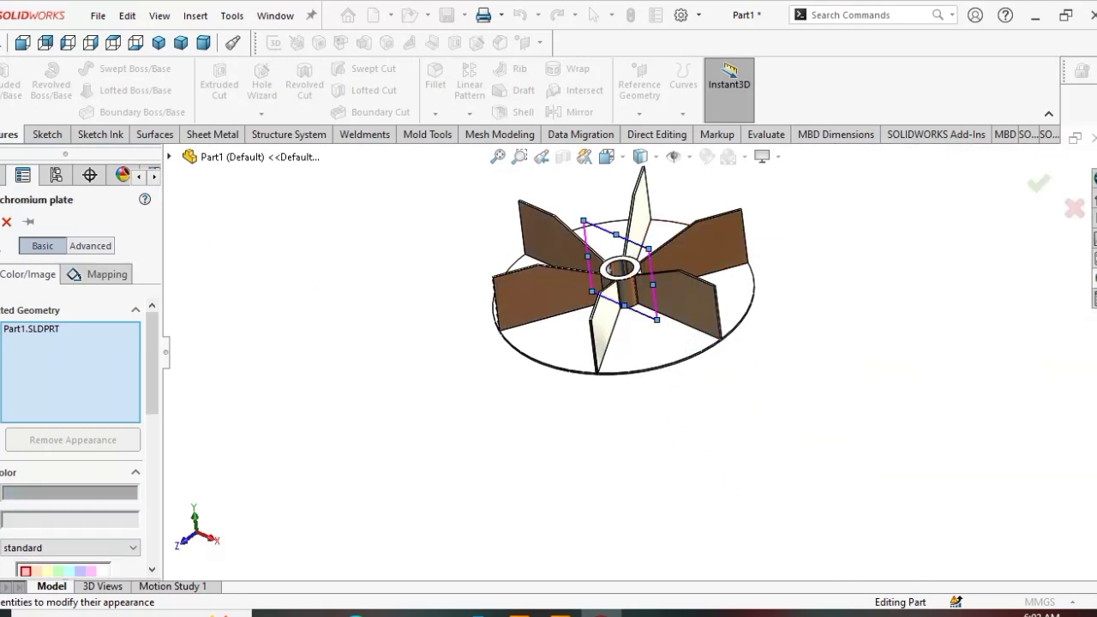
left_click(159, 45)
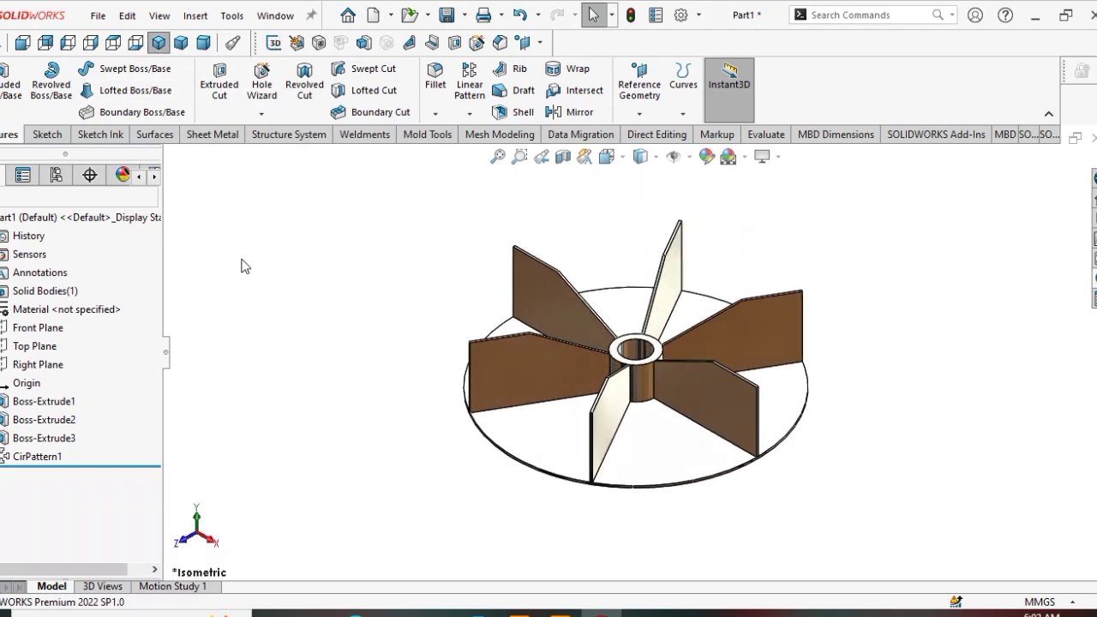
middle_click_drag(258, 274, 292, 387)
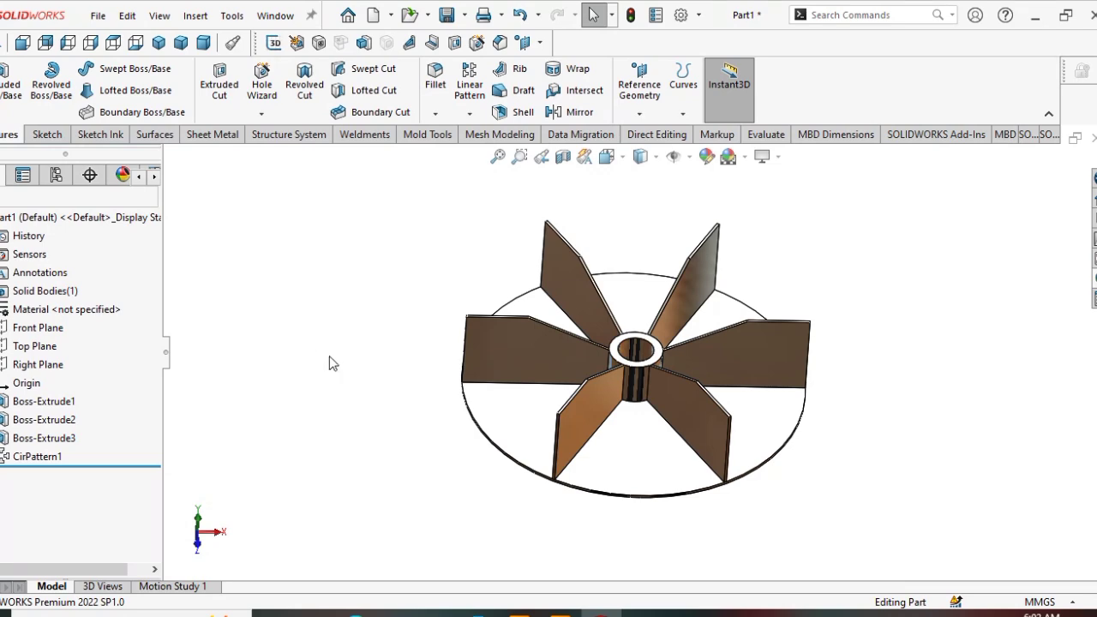
- Save the model in the FIELD DRAWINGS folder as a SOLIDWORKS part named PART 15
left_click(447, 17)
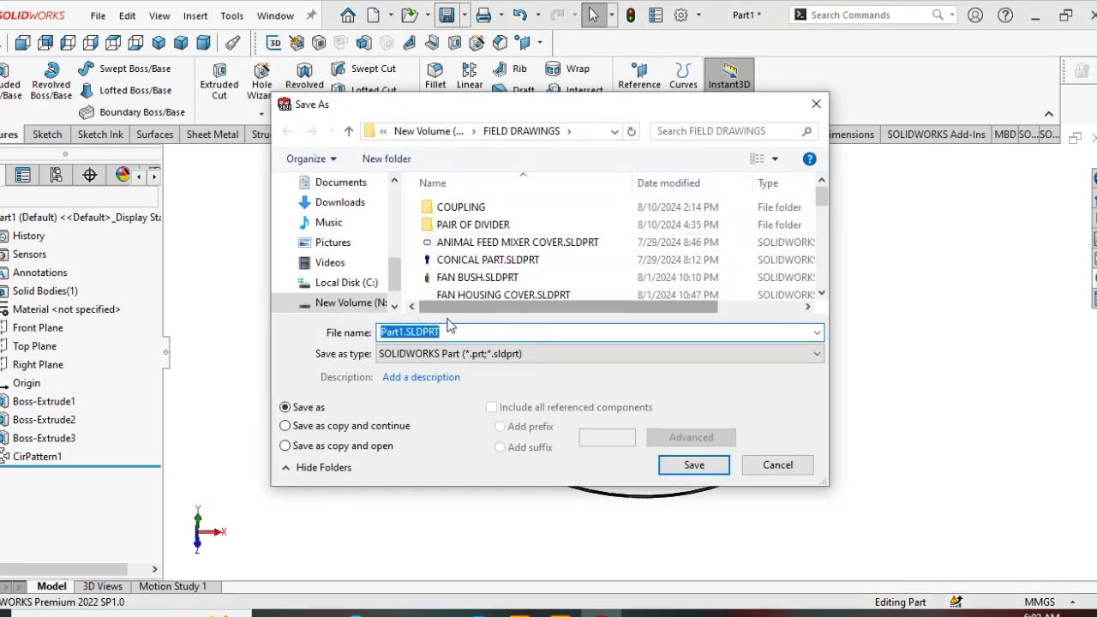
left_click(596, 357)
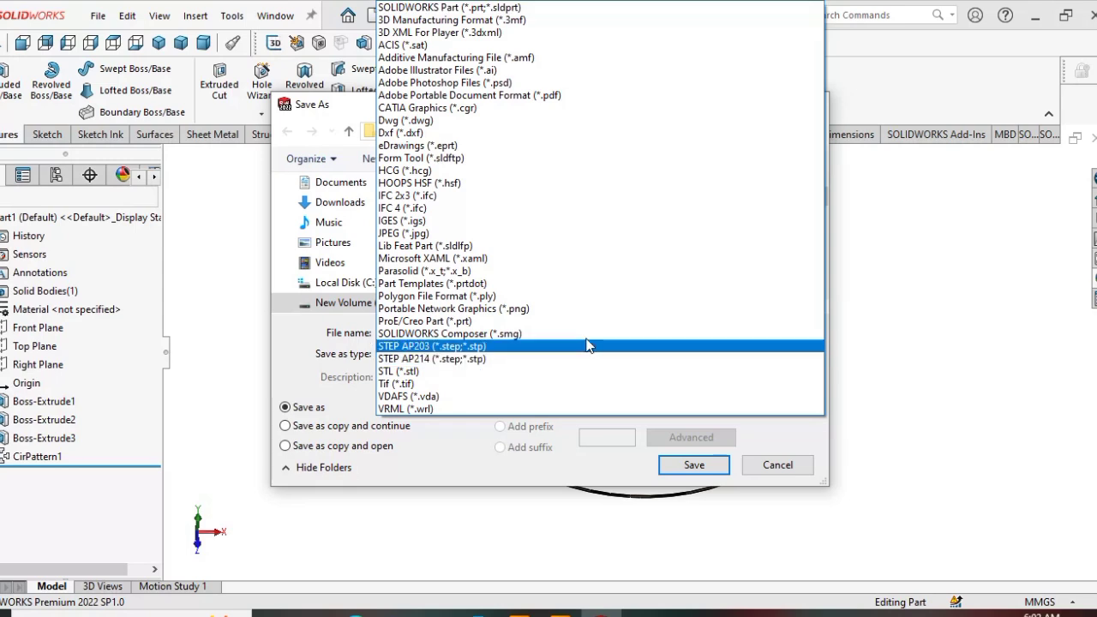
left_click(972, 277)
left_click(450, 335)
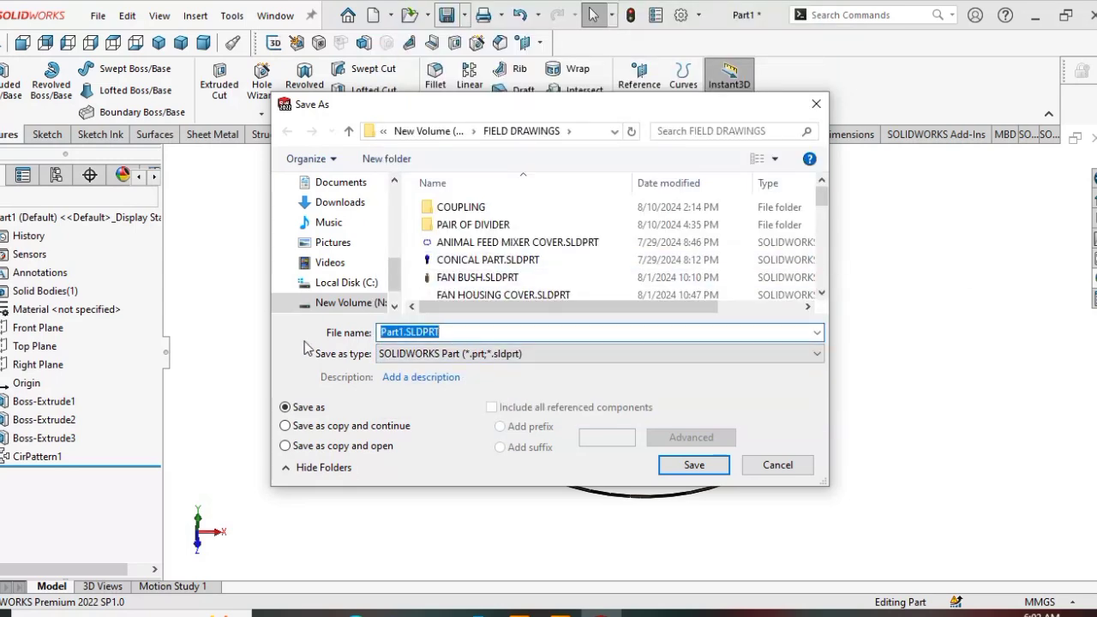
type("P")
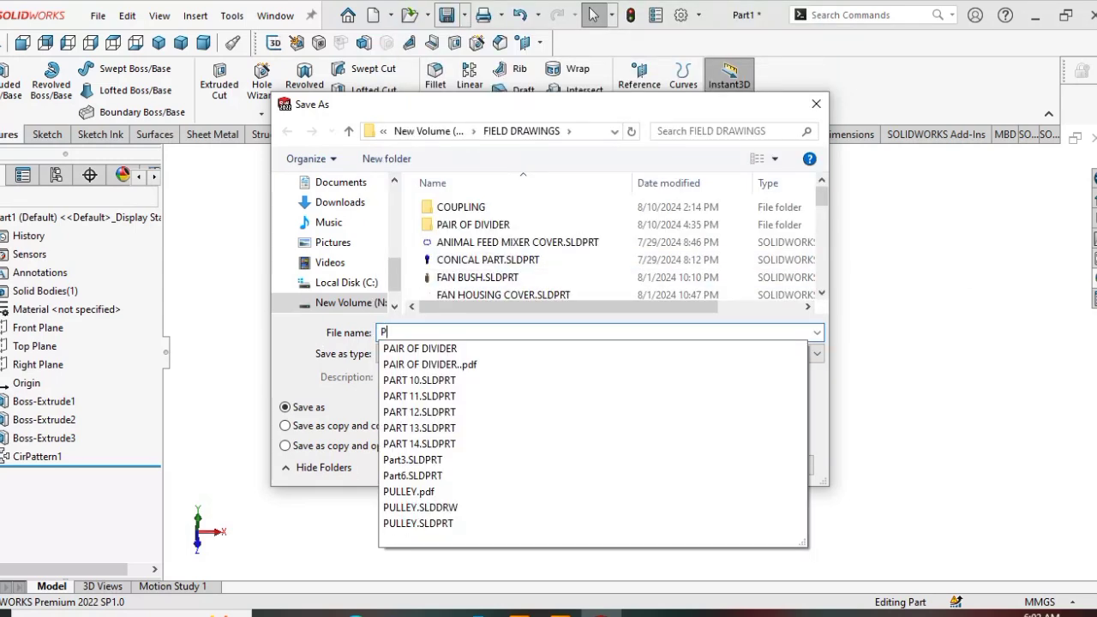
type("ART 15")
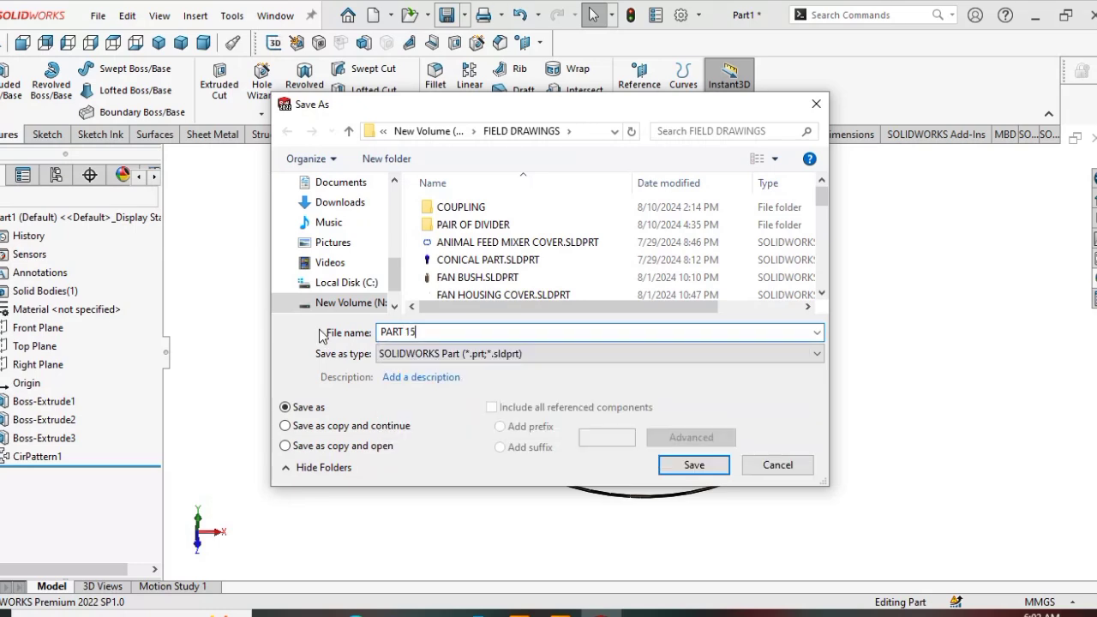
left_click(693, 465)
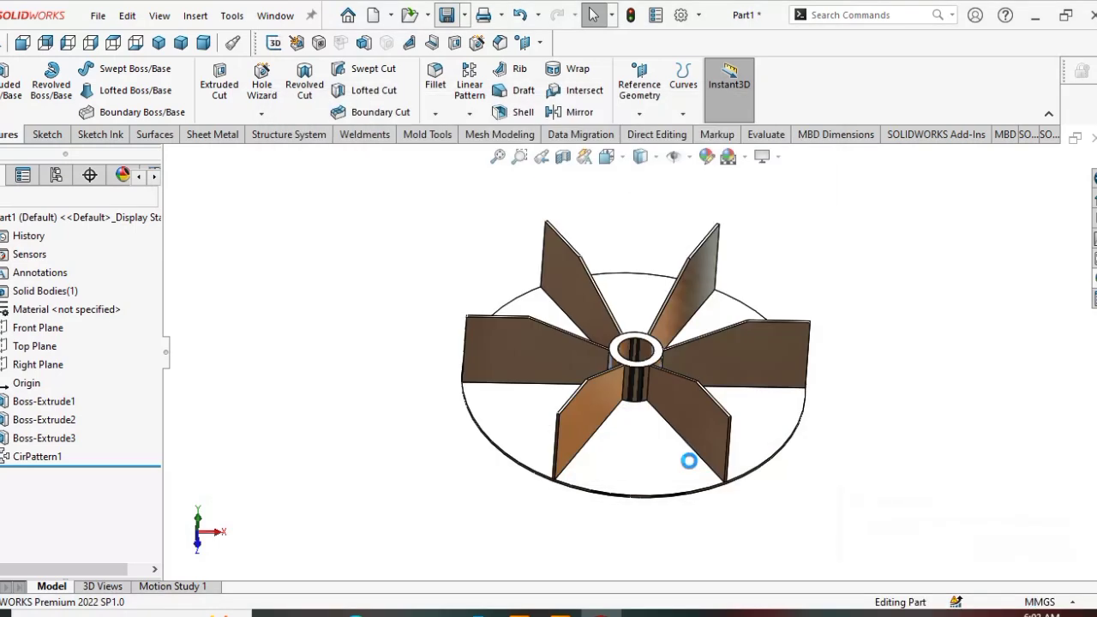